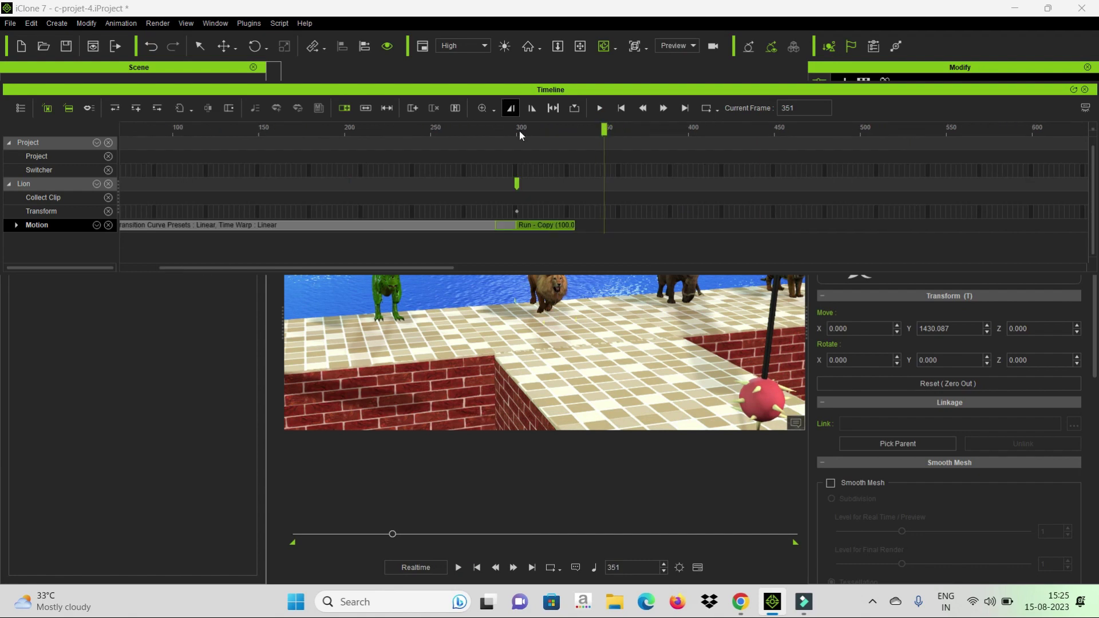
Extend the lion's Run - Copy motion clip to about frame 597 for its run along the walkway.
{"action": "left_click", "coordinate": [634, 46]}
{"action": "key", "text": "F3"}
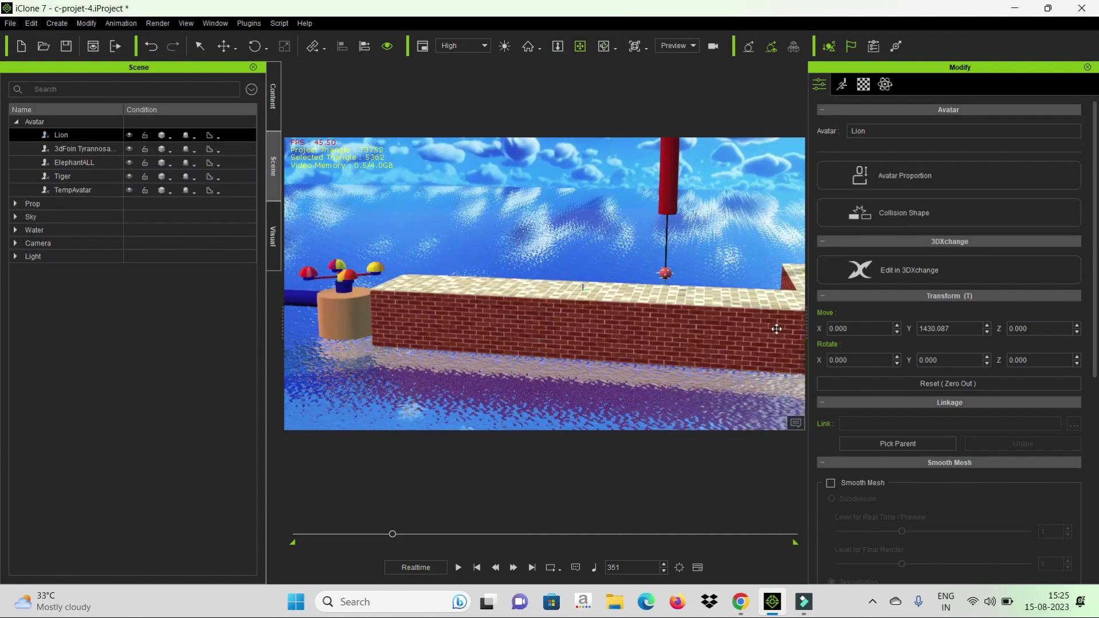
{"action": "left_click_drag", "start_coordinate": [776, 328], "coordinate": [676, 254]}
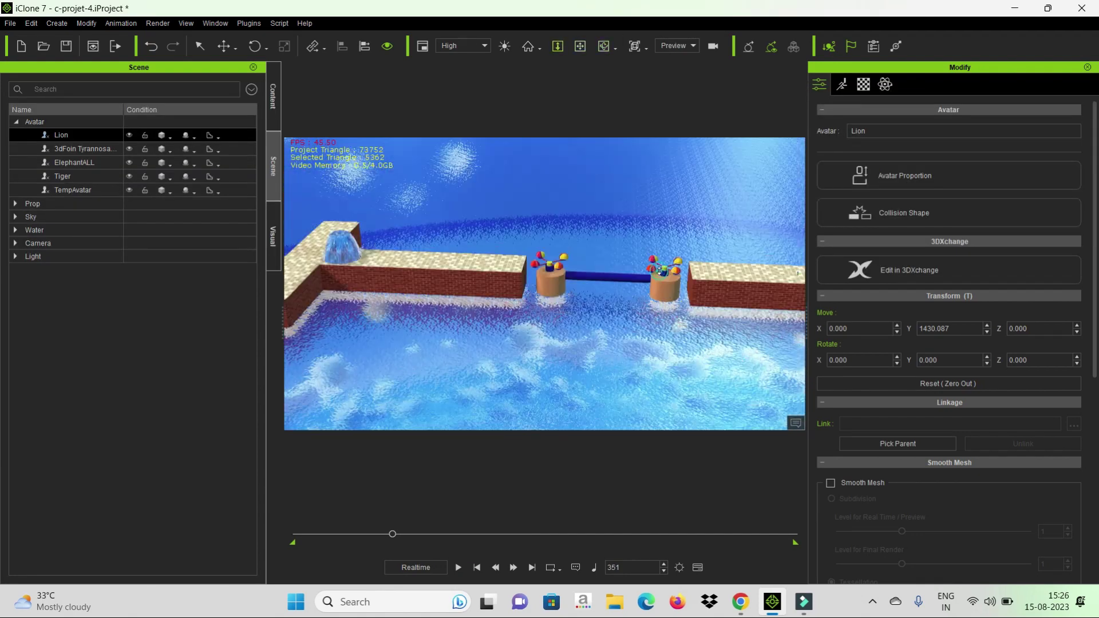
{"action": "left_click", "coordinate": [660, 270]}
{"action": "left_click_drag", "start_coordinate": [572, 252], "coordinate": [696, 297]}
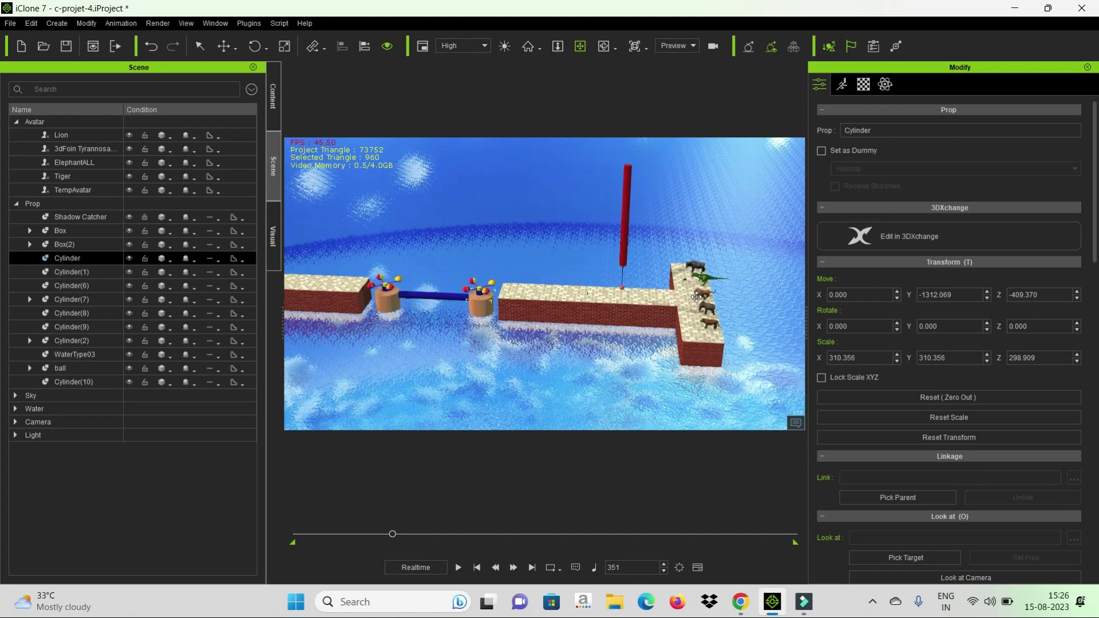
{"action": "key", "text": "F3"}
{"action": "left_click", "coordinate": [724, 191]}
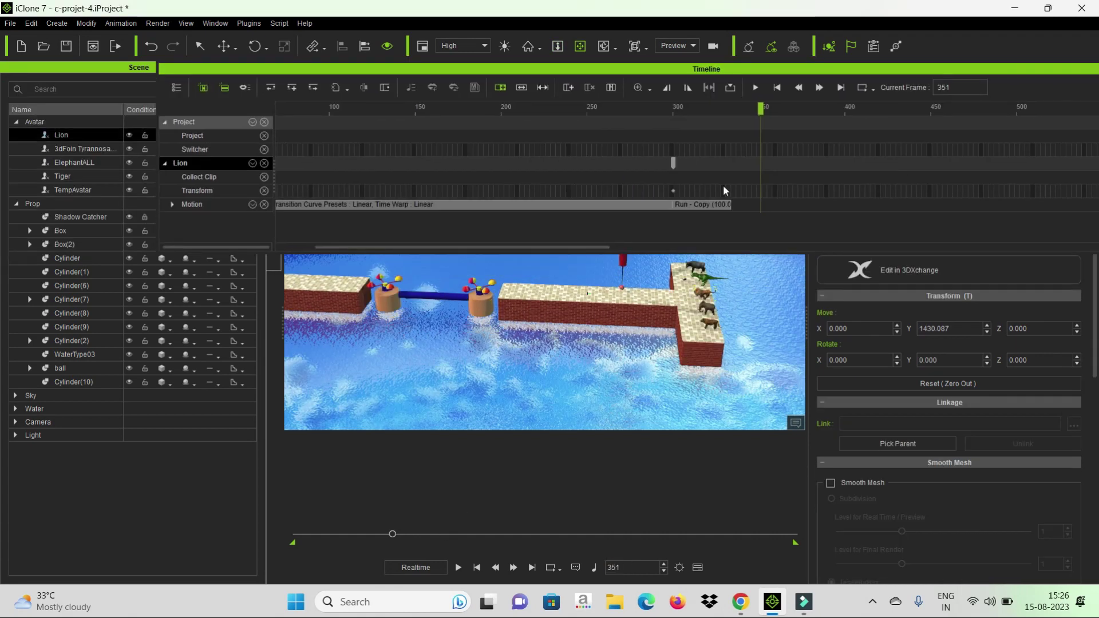
{"action": "scroll", "coordinate": [696, 217], "scroll_direction": "right", "scroll_amount": 5}
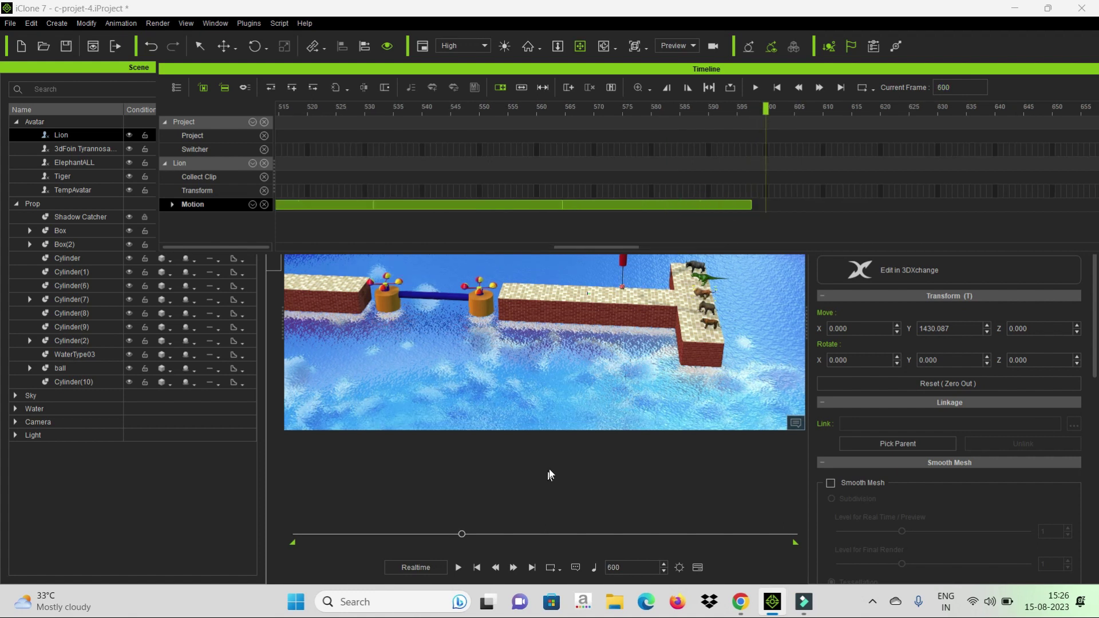
{"action": "key", "text": "F3"}
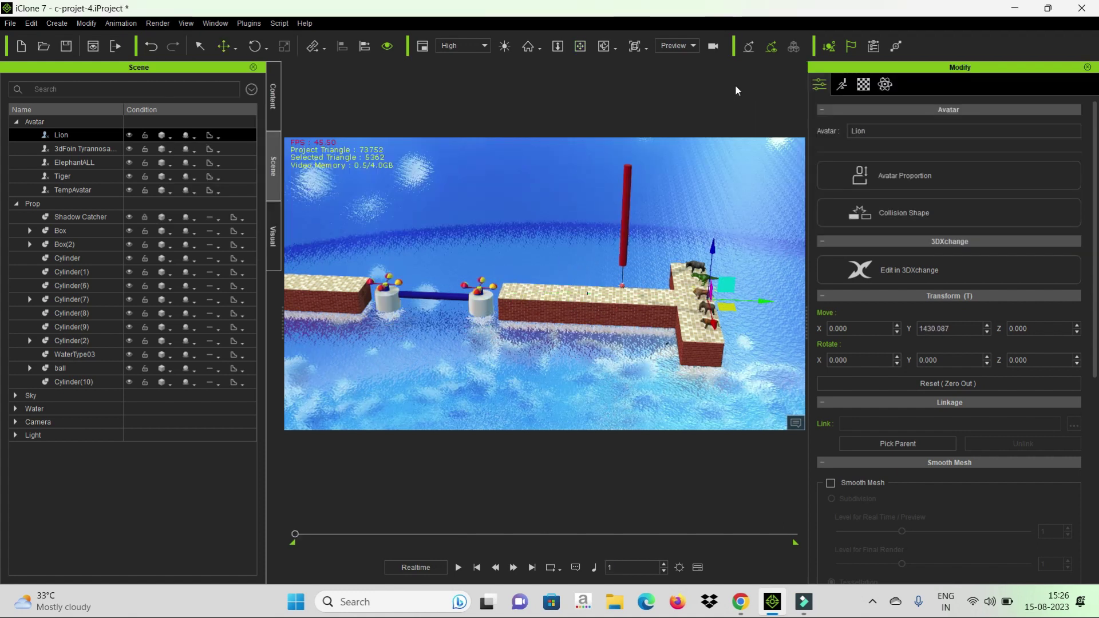
Play the animation from the first frame and check the lion's run up to the spinning obstacle.
{"action": "key", "text": "Home"}
{"action": "key", "text": "space"}
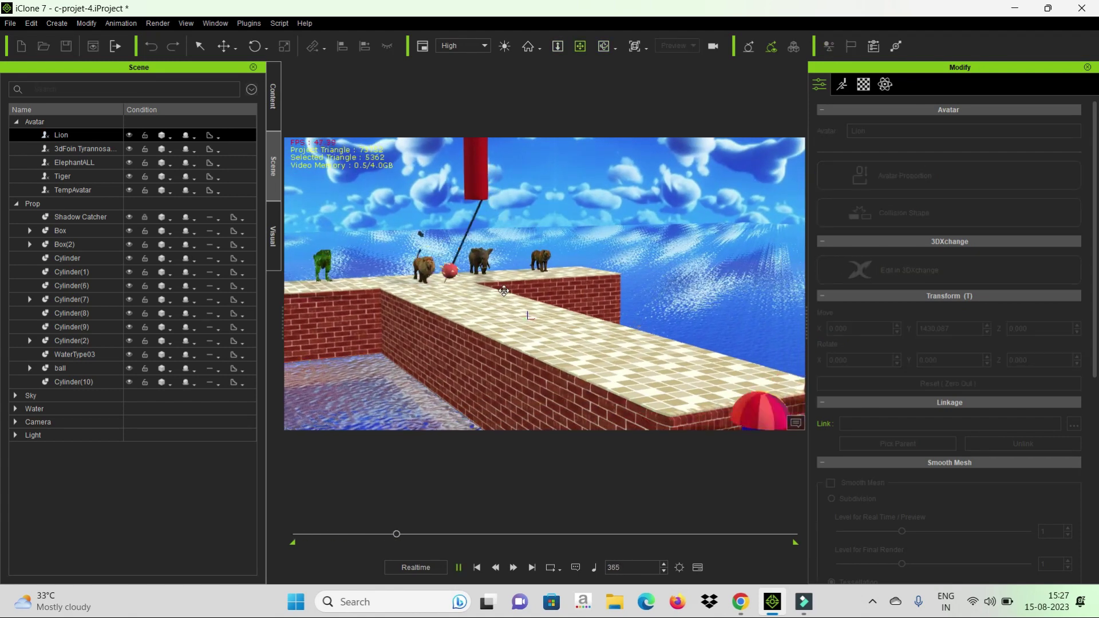
{"action": "mouse_move", "coordinate": [419, 533]}
{"action": "left_mouse_down"}
{"action": "mouse_move", "coordinate": [407, 534]}
{"action": "mouse_move", "coordinate": [438, 534]}
{"action": "left_mouse_up"}
{"action": "key", "text": "space"}
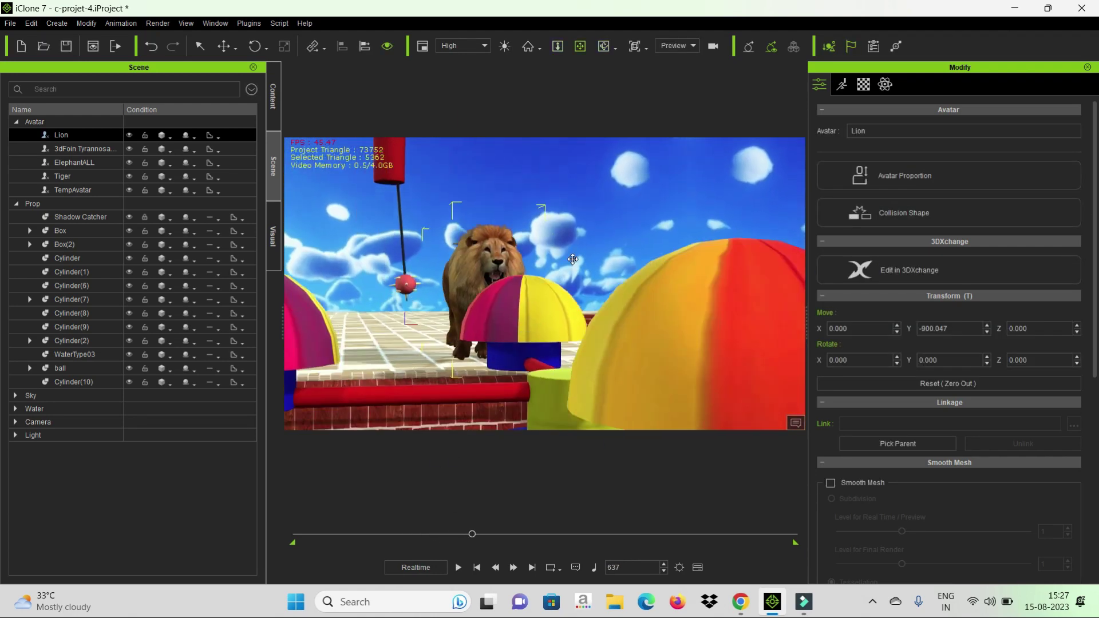
At frame 600, apply a motion to the lion waiting before the spinner and extend it to about frame 963.
{"action": "left_click", "coordinate": [744, 315]}
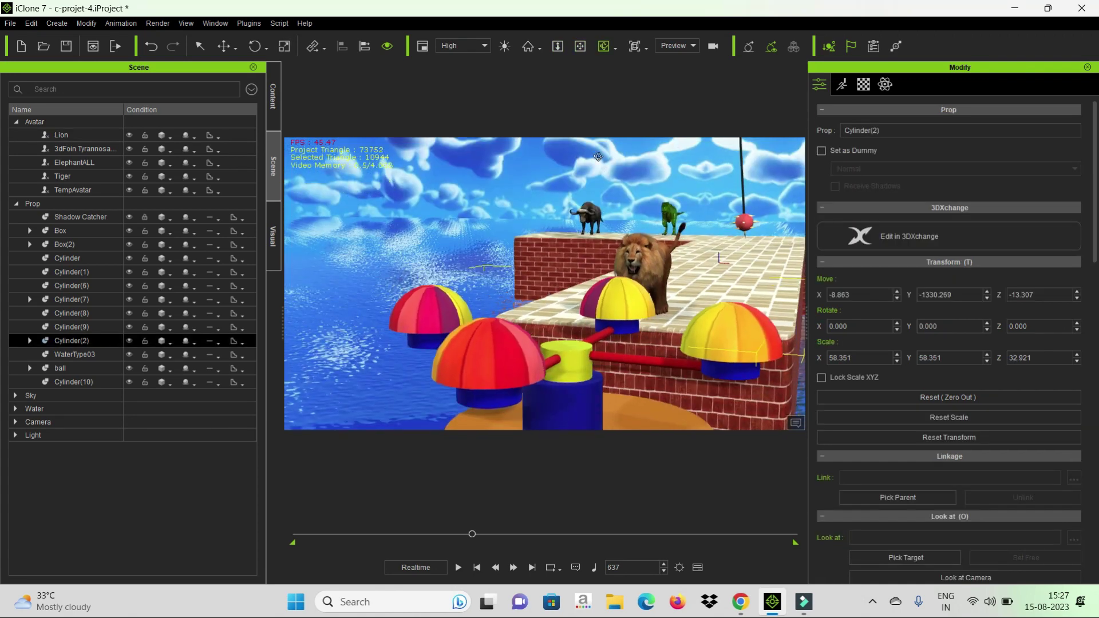
{"action": "right_click_drag", "start_coordinate": [619, 274], "coordinate": [565, 299]}
{"action": "key", "text": "F3"}
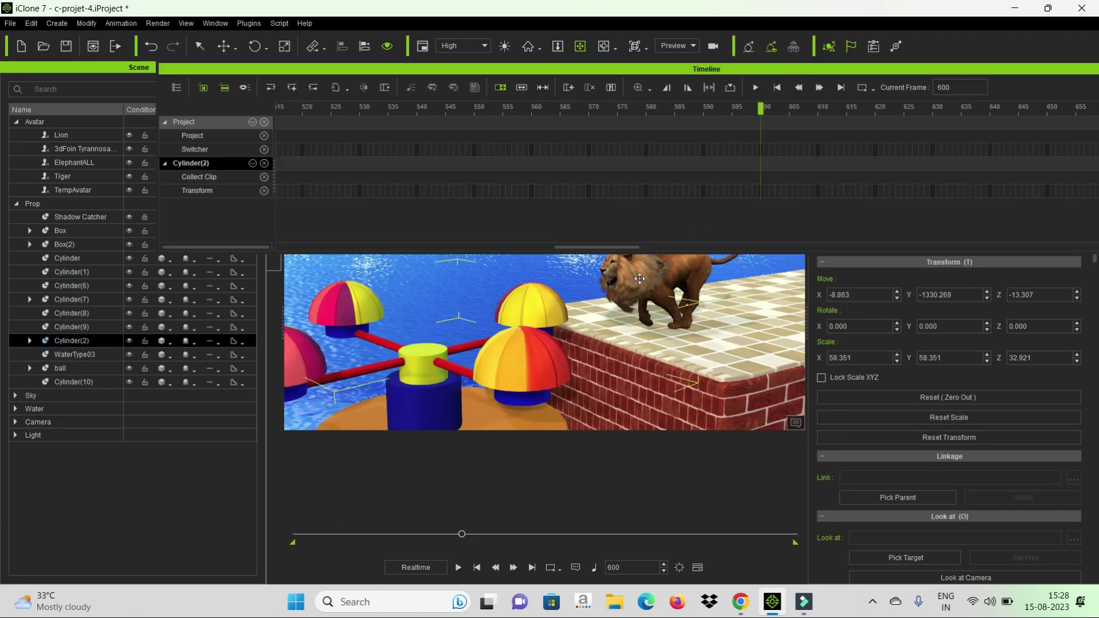
{"action": "left_click", "coordinate": [640, 278]}
{"action": "right_click", "coordinate": [639, 278]}
{"action": "left_click", "coordinate": [829, 393]}
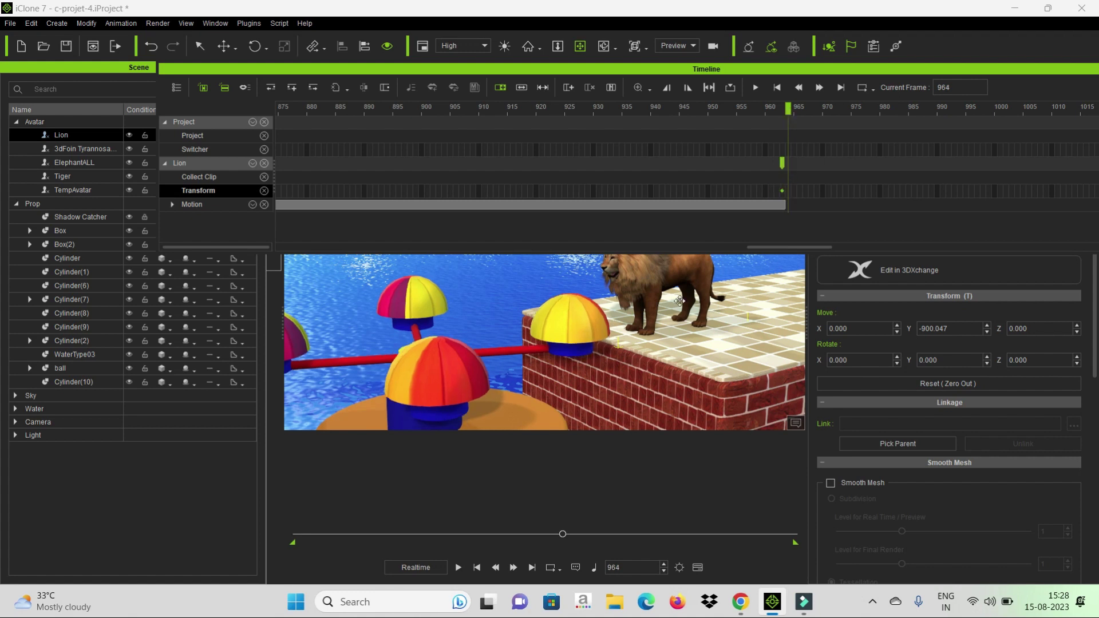
Add the Run - Copy motion to the lion from frame 964 and extend the clip to frame 1049.
{"action": "key", "text": "F3"}
{"action": "right_click", "coordinate": [645, 266]}
{"action": "left_click", "coordinate": [827, 430]}
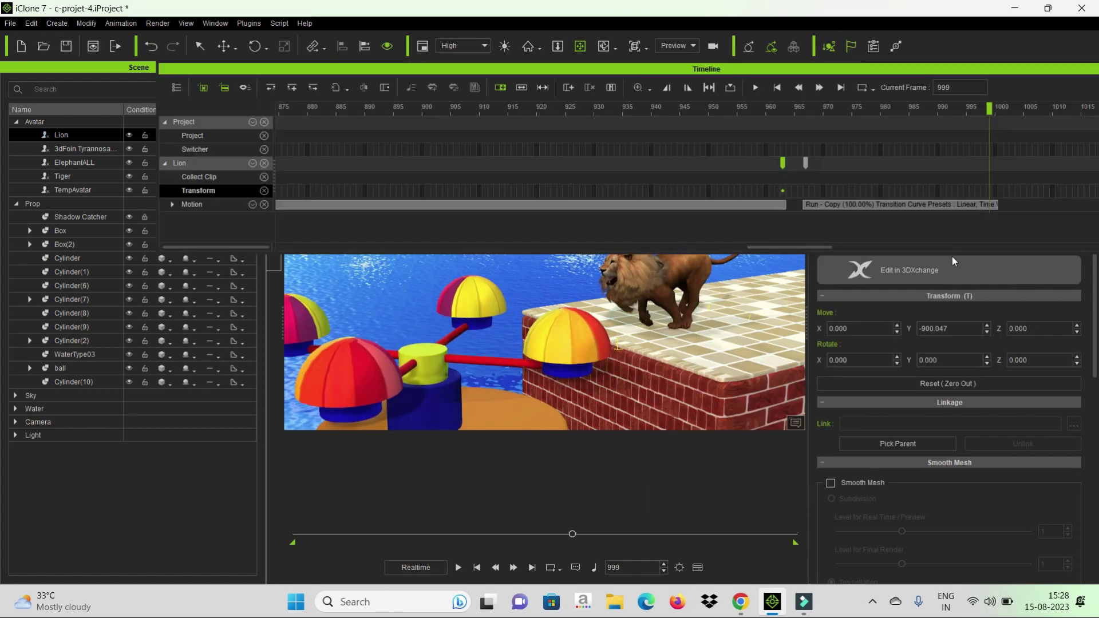
{"action": "key", "text": "F3"}
{"action": "left_click", "coordinate": [521, 92]}
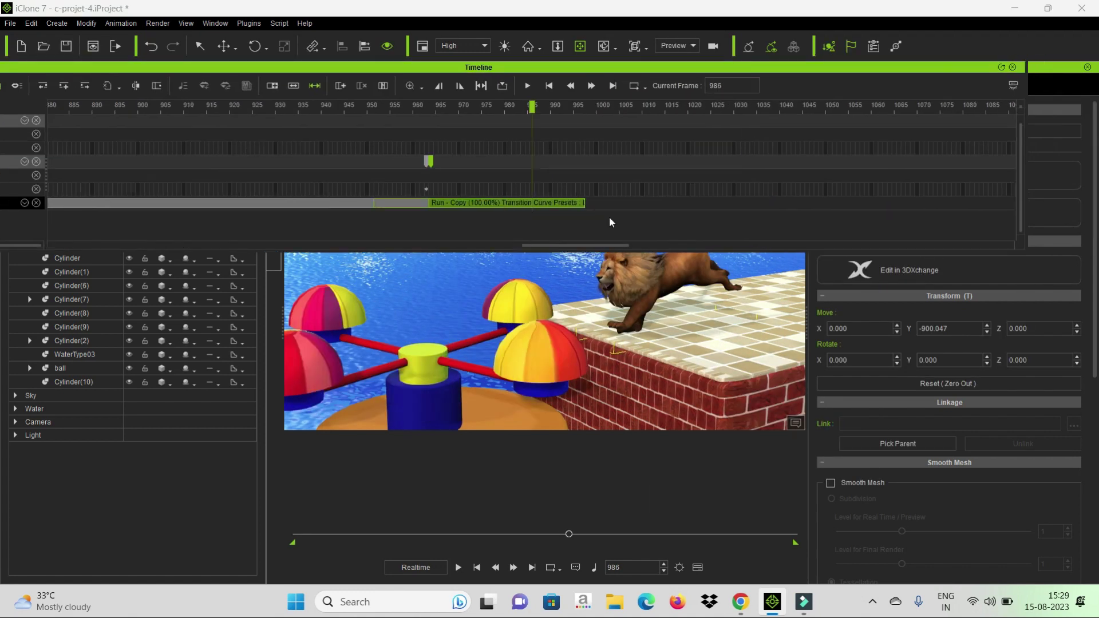
{"action": "key", "text": "F3"}
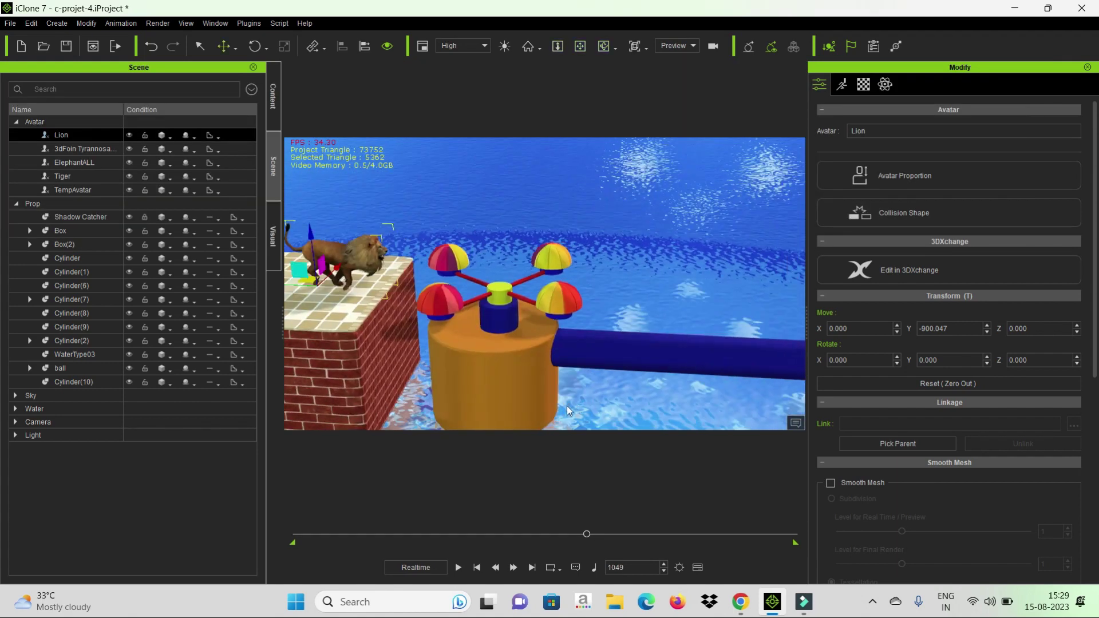
At frame 1050, move the lion forward onto the spinner platform, to about -1441.8 on the Y axis.
{"action": "right_click_drag", "start_coordinate": [567, 406], "coordinate": [457, 257]}
{"action": "key", "text": "F3"}
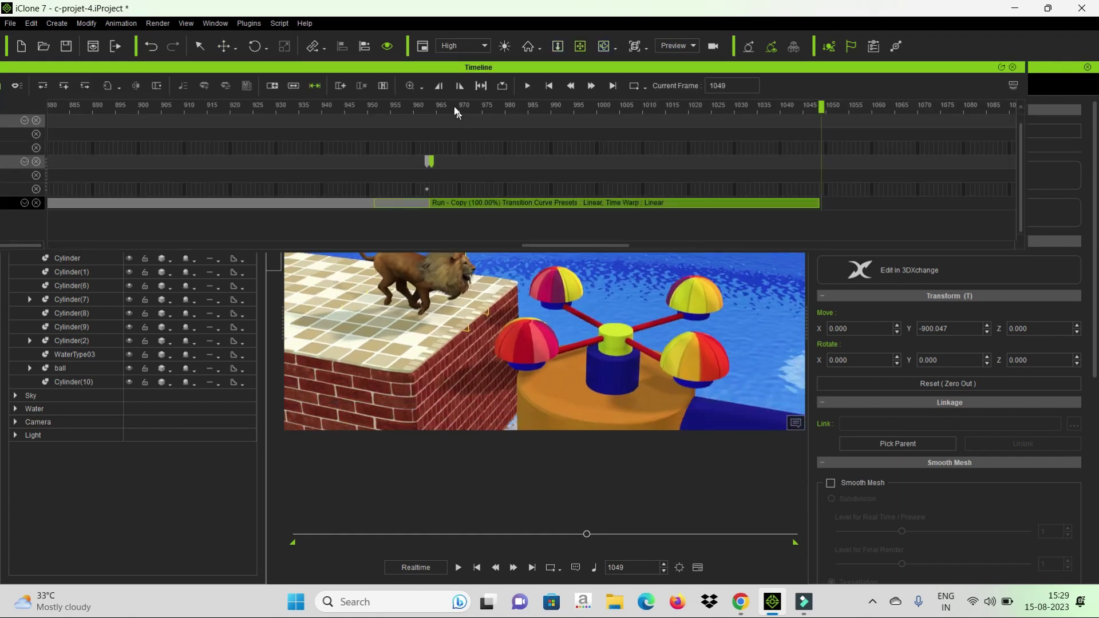
{"action": "scroll", "coordinate": [424, 109], "scroll_direction": "up", "scroll_amount": 2}
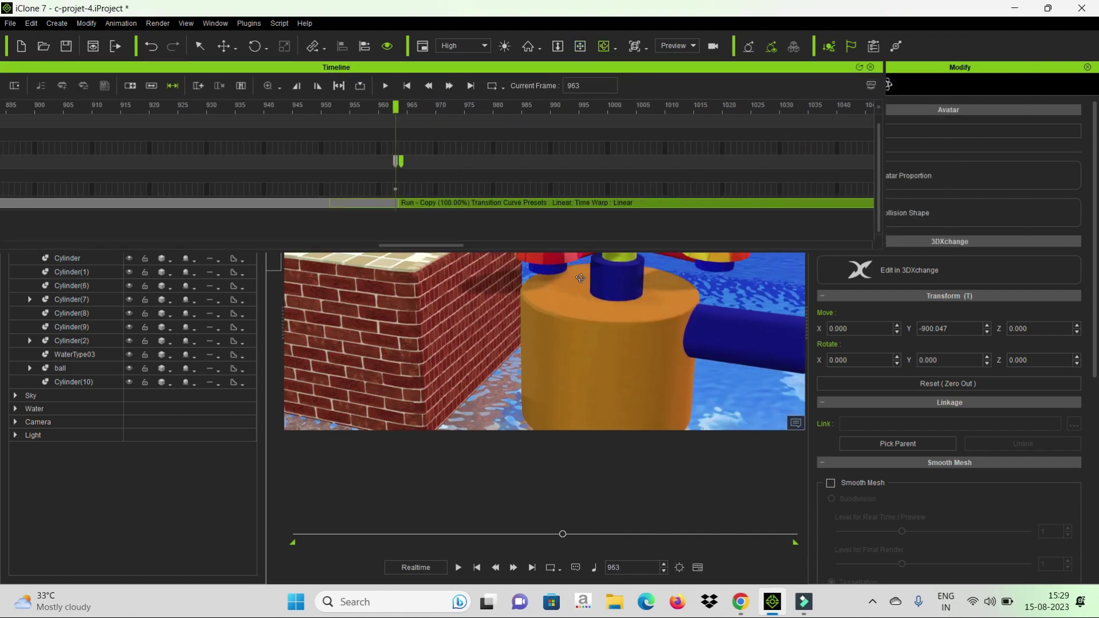
{"action": "left_click", "coordinate": [455, 255]}
{"action": "left_click_drag", "start_coordinate": [459, 245], "coordinate": [474, 245]}
{"action": "left_click_drag", "start_coordinate": [687, 106], "coordinate": [704, 109]}
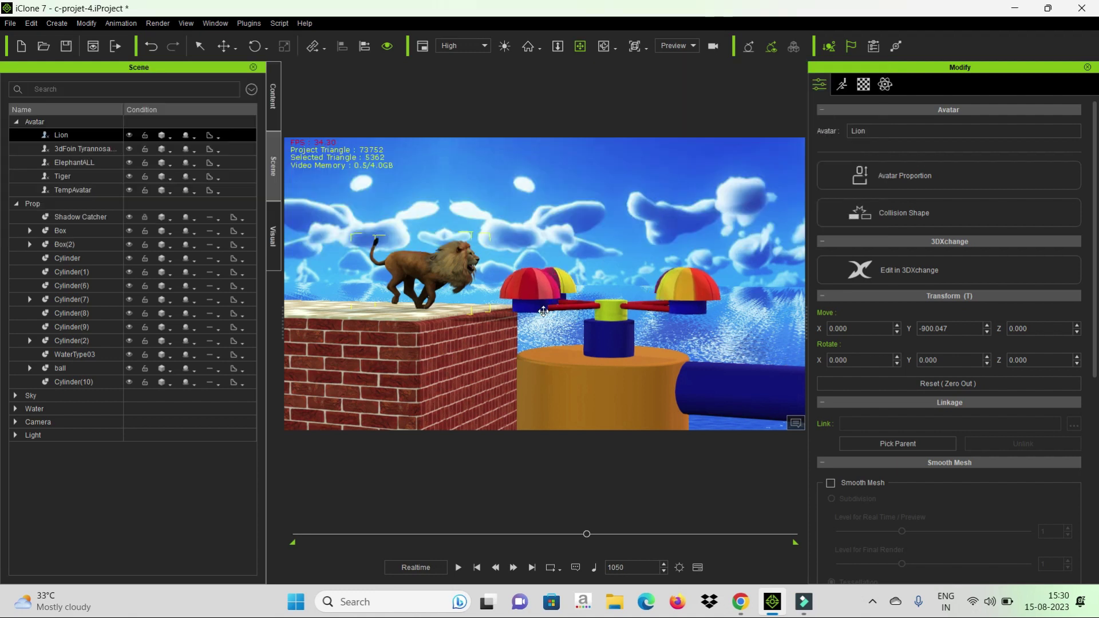
{"action": "mouse_move", "coordinate": [587, 534]}
{"action": "left_mouse_down"}
{"action": "mouse_move", "coordinate": [574, 534]}
{"action": "mouse_move", "coordinate": [586, 533]}
{"action": "left_mouse_up"}
{"action": "key", "text": "F3"}
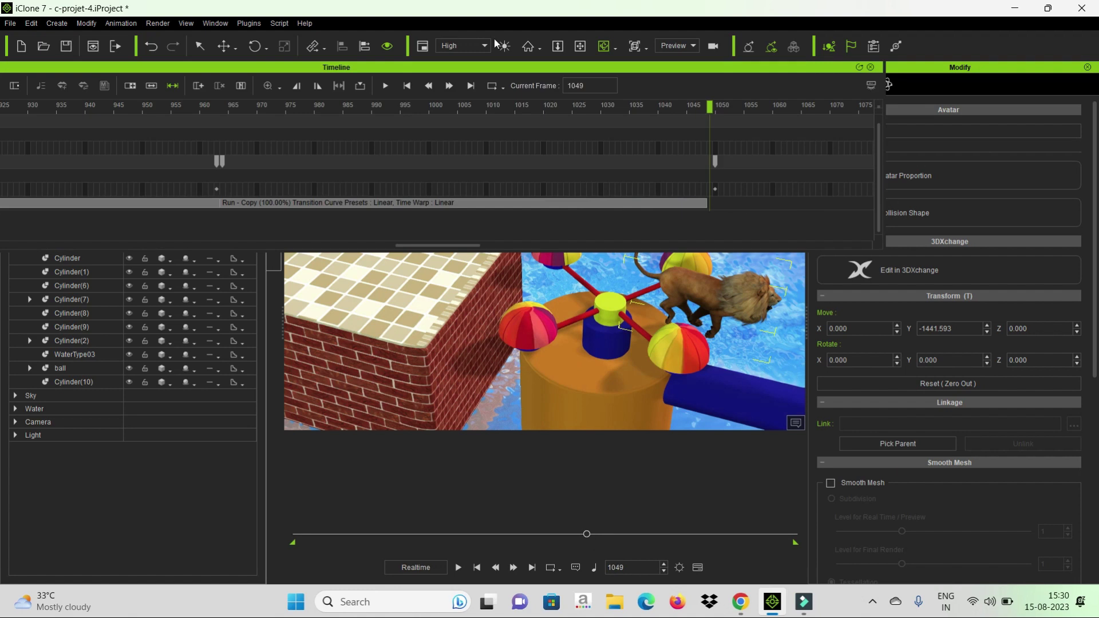
At frame 1004, raise the lion and tilt it upward about the X axis to key its jump toward the spinner.
{"action": "key", "text": "F3"}
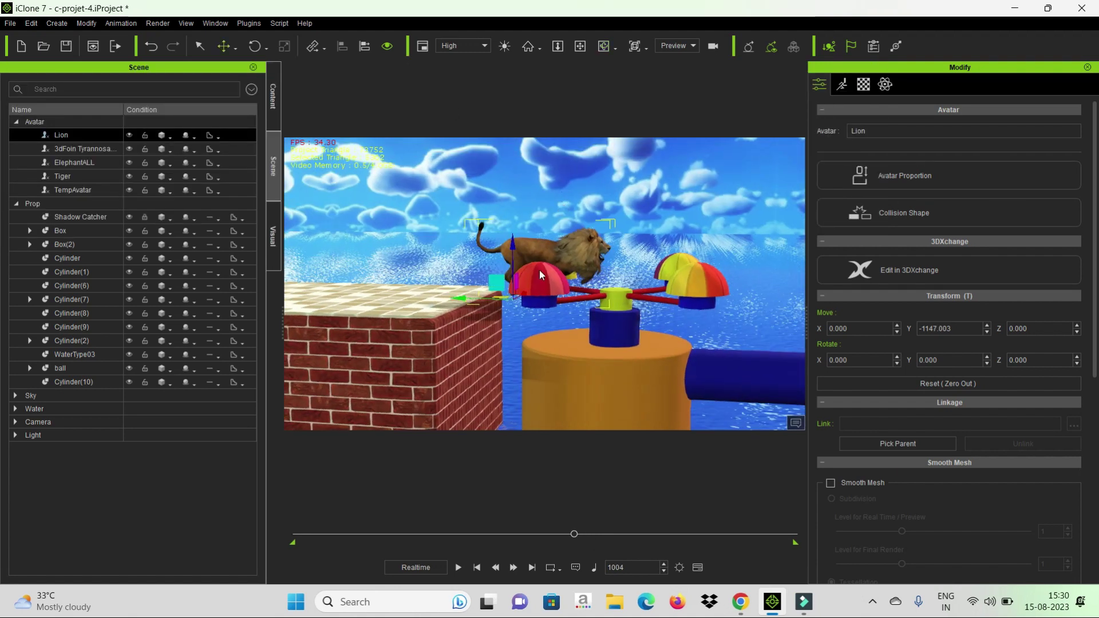
{"action": "key", "text": "space"}
{"action": "key", "text": "F3"}
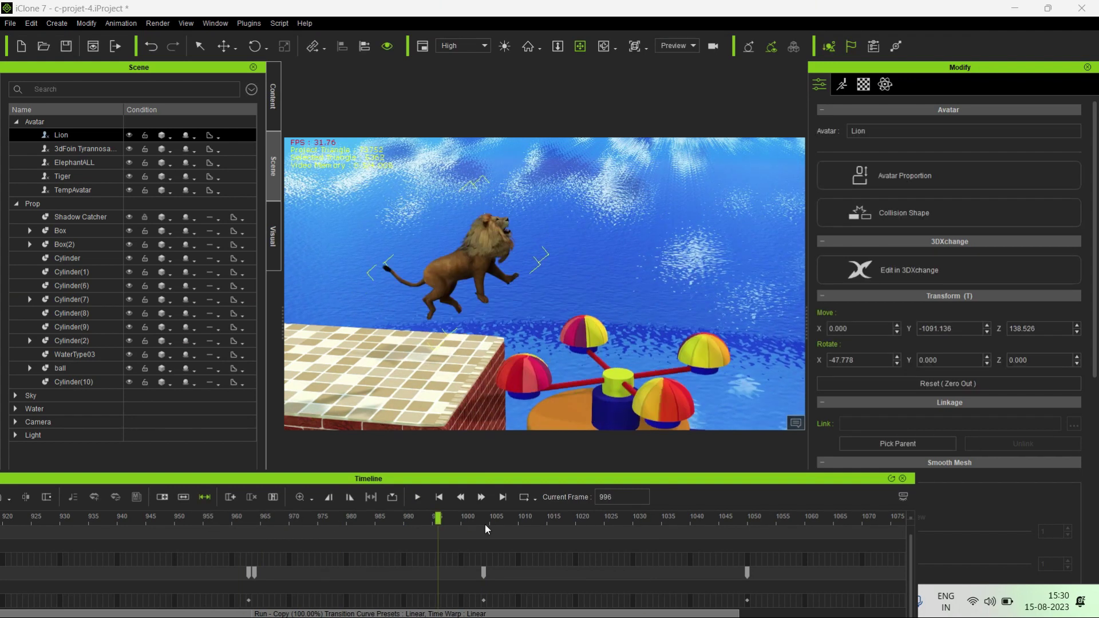
Shift the lion's landing transform key to frame 1061 and extend its Run clip to match.
{"action": "left_click", "coordinate": [745, 549]}
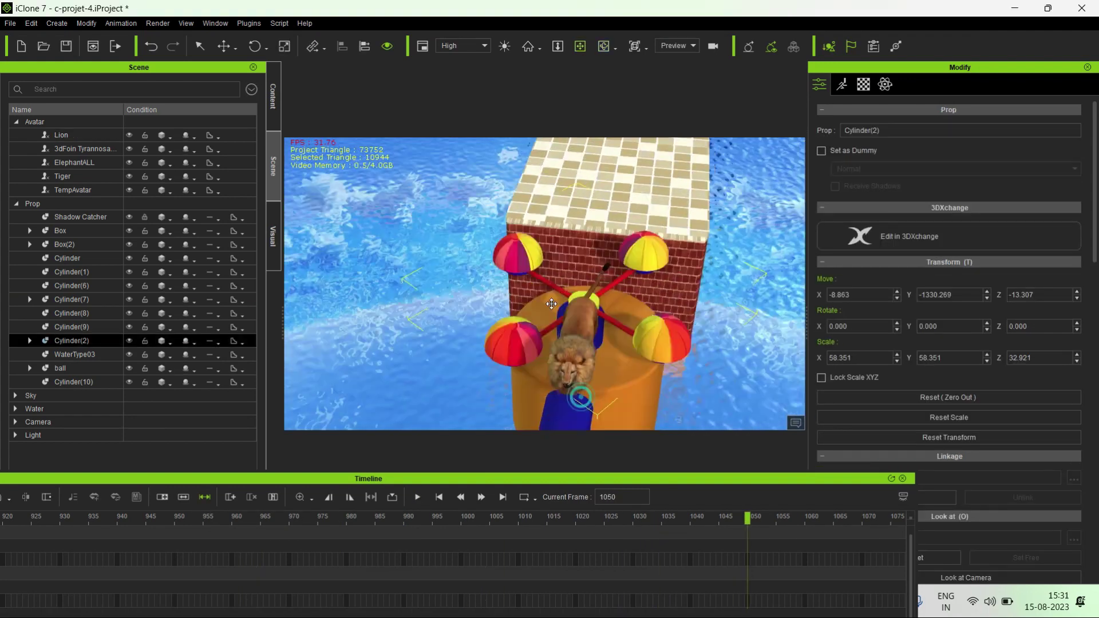
{"action": "left_click", "coordinate": [647, 465]}
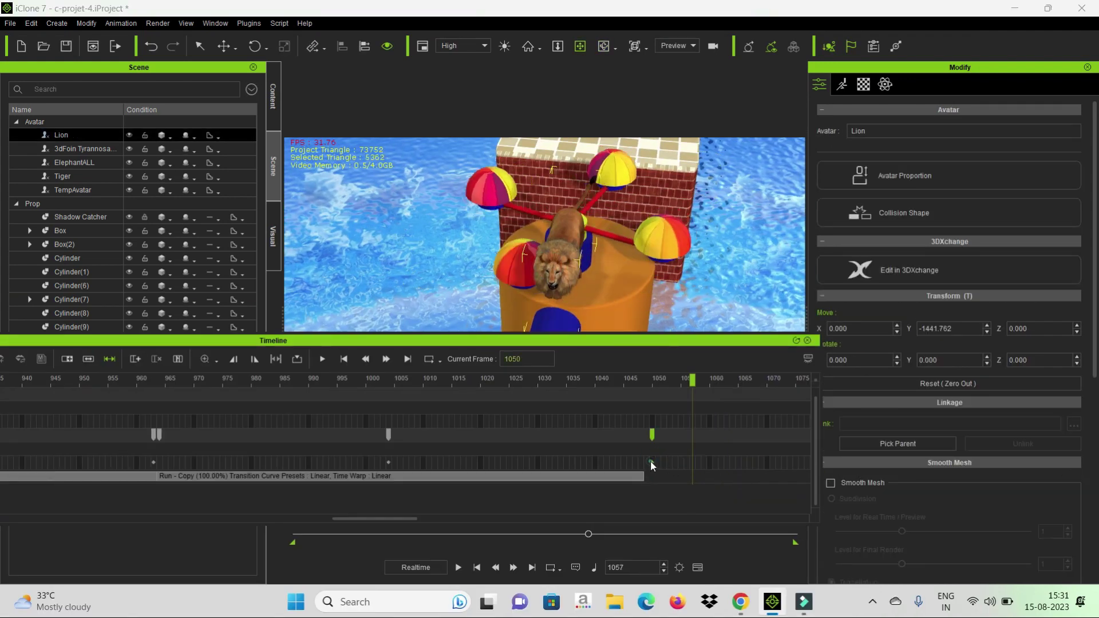
{"action": "left_click", "coordinate": [629, 475]}
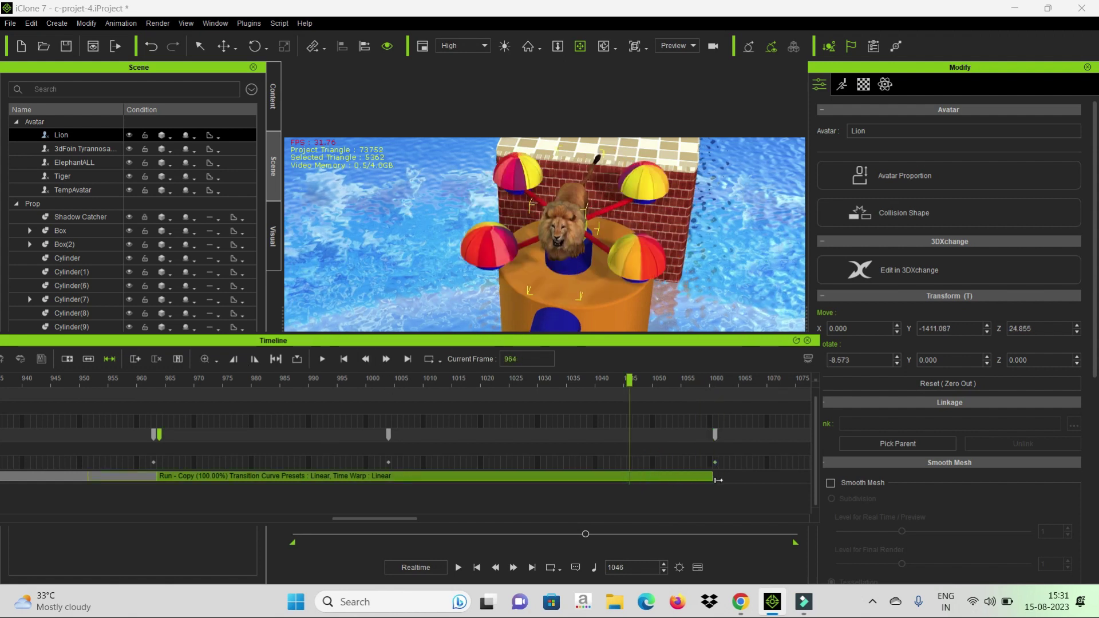
{"action": "left_click_drag", "start_coordinate": [719, 480], "coordinate": [724, 479]}
{"action": "right_click_drag", "start_coordinate": [557, 257], "coordinate": [538, 264]}
{"action": "scroll", "coordinate": [403, 530], "scroll_direction": "right", "scroll_amount": 3}
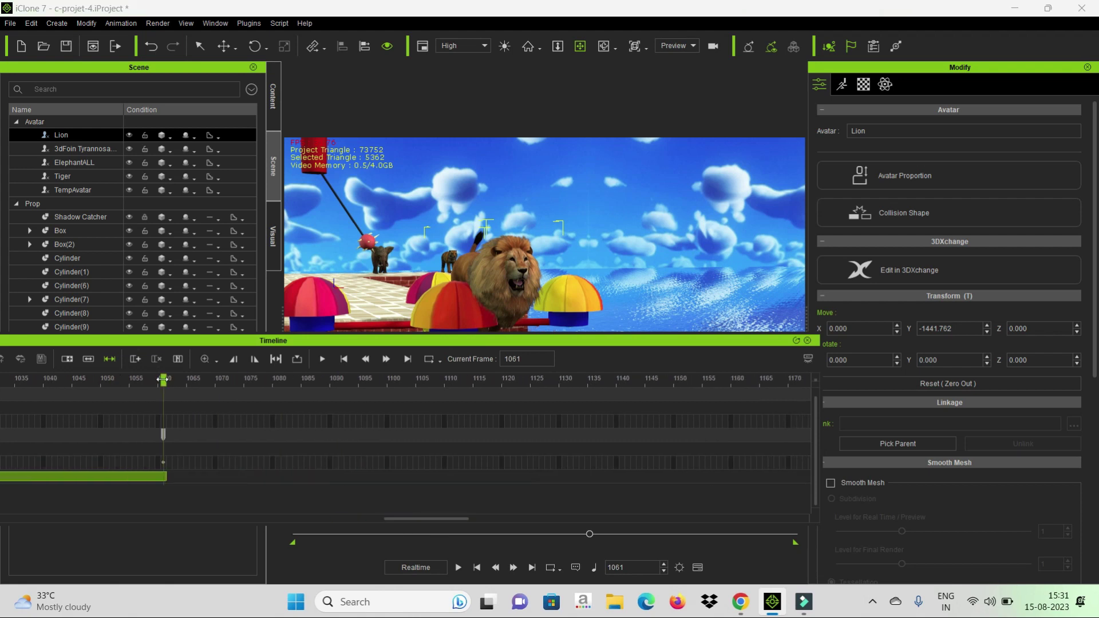
Move the lion sideways off the spinner platform along the X axis and place its transform key at about frame 1160.
{"action": "type", "text": "00"}
{"action": "key", "text": "Return"}
{"action": "key", "text": "F3"}
{"action": "right_click_drag", "start_coordinate": [504, 298], "coordinate": [490, 313]}
{"action": "left_click_drag", "start_coordinate": [656, 330], "coordinate": [616, 284]}
{"action": "key", "text": "F3"}
{"action": "mouse_move", "coordinate": [332, 380]}
{"action": "left_mouse_down"}
{"action": "mouse_move", "coordinate": [376, 379]}
{"action": "mouse_move", "coordinate": [81, 379]}
{"action": "mouse_move", "coordinate": [337, 379]}
{"action": "left_mouse_up"}
{"action": "left_click_drag", "start_coordinate": [492, 449], "coordinate": [682, 468]}
{"action": "left_click", "coordinate": [378, 396]}
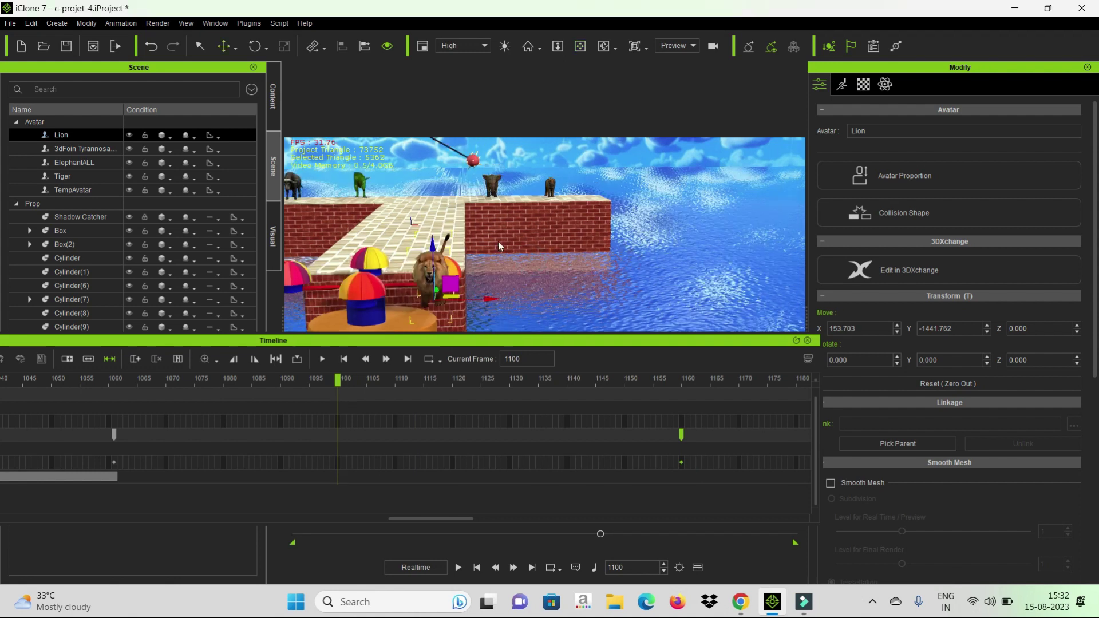
Continue the fall to frame 1200, moving the lion over the water to X 748.105 and tumbling it about the Y axis.
{"action": "left_click_drag", "start_coordinate": [337, 378], "coordinate": [761, 379]}
{"action": "left_click_drag", "start_coordinate": [250, 504], "coordinate": [269, 503]}
{"action": "key", "text": "F3"}
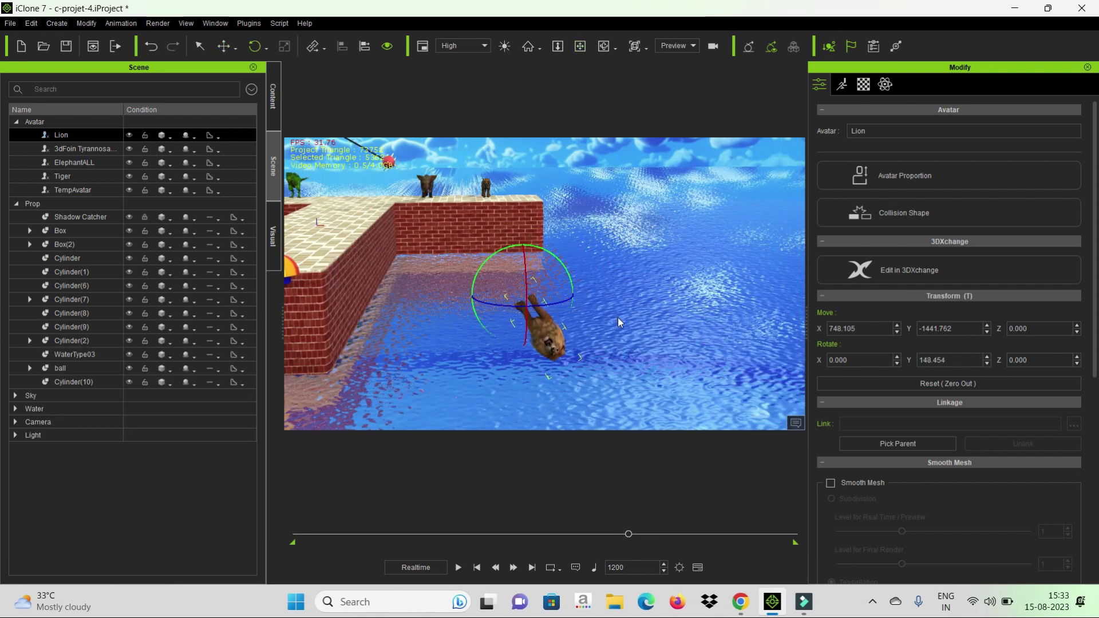
At frame 1300, key the lion's fall toward the water with its Y rotation at 112.621.
{"action": "type", "text": "1300"}
{"action": "key", "text": "Return"}
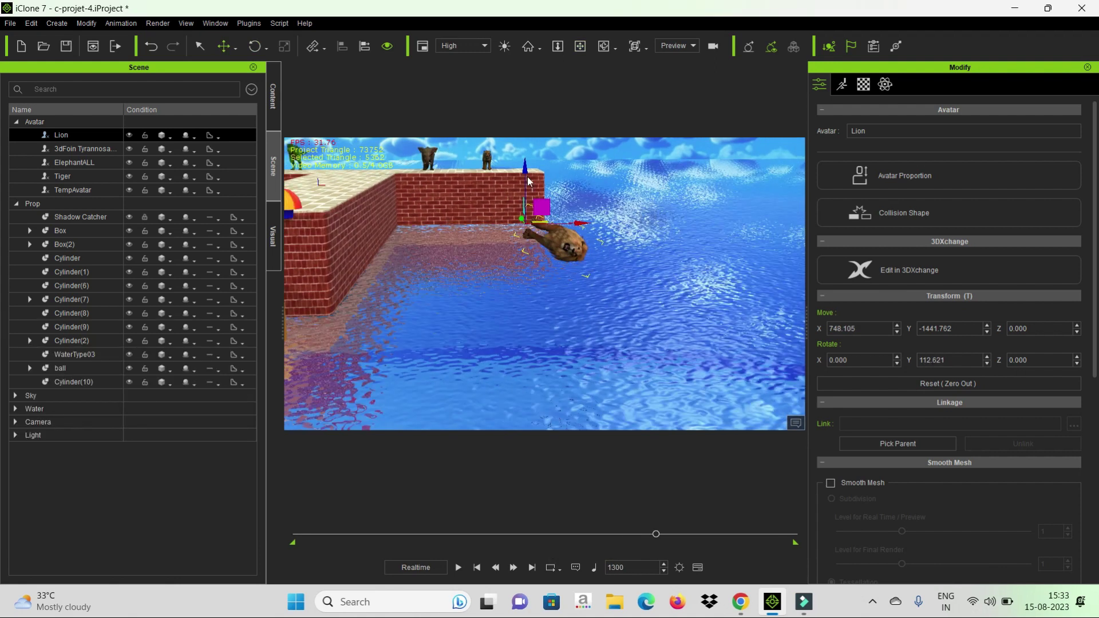
{"action": "key", "text": "F3"}
{"action": "key", "text": "F3"}
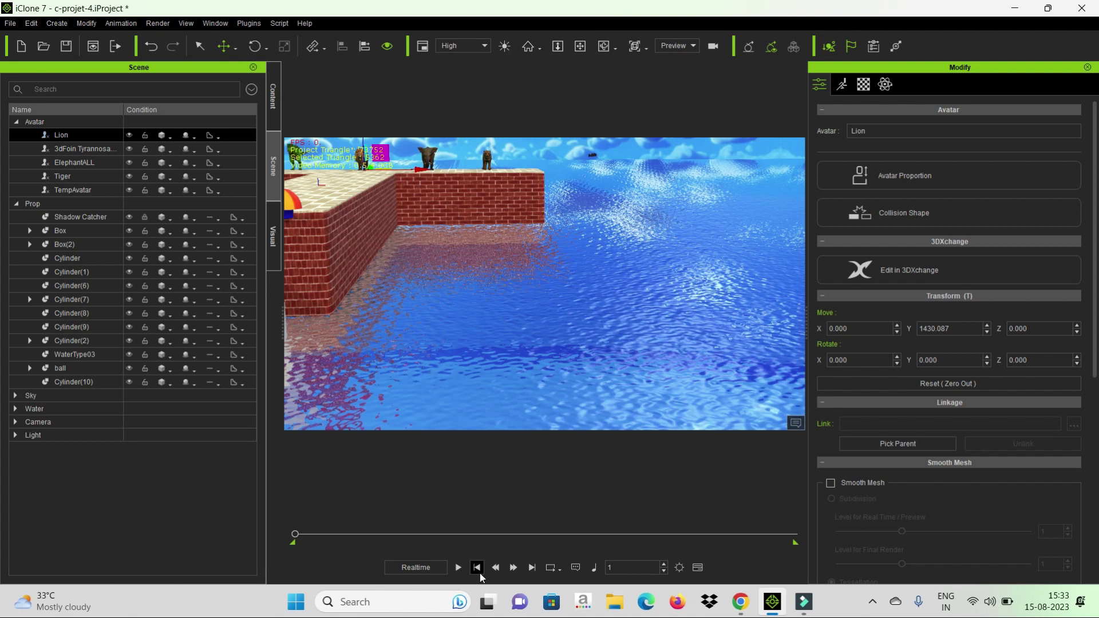
Play the animation from the first frame and review the lion's opening motion up close.
{"action": "left_click", "coordinate": [477, 567]}
{"action": "left_click", "coordinate": [457, 567]}
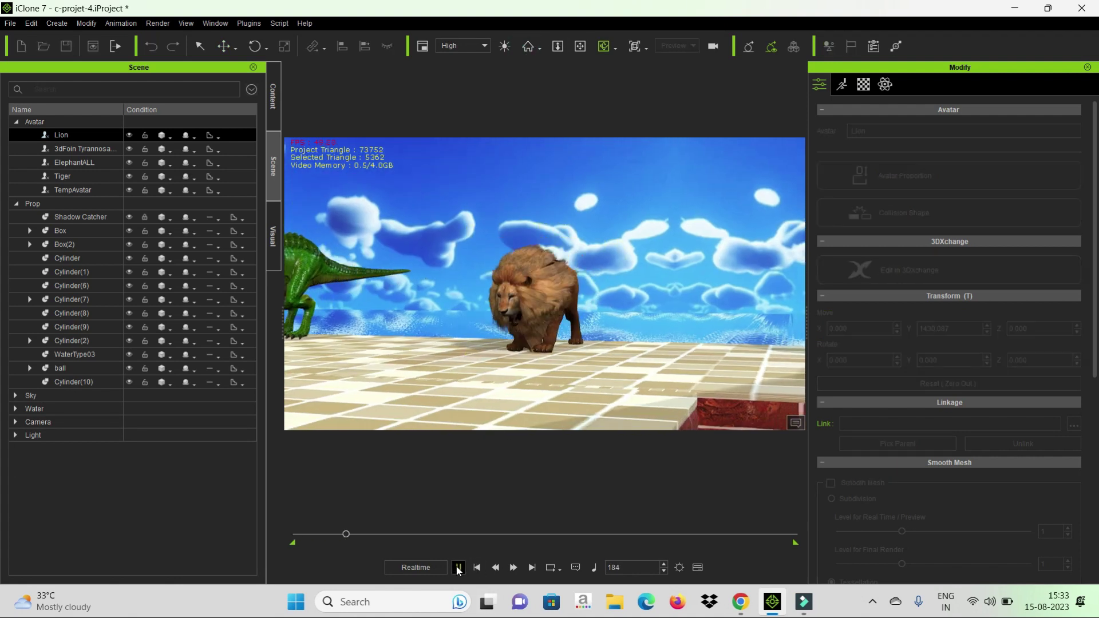
{"action": "left_click", "coordinate": [458, 568]}
{"action": "scroll", "coordinate": [541, 333], "scroll_direction": "up", "scroll_amount": 5}
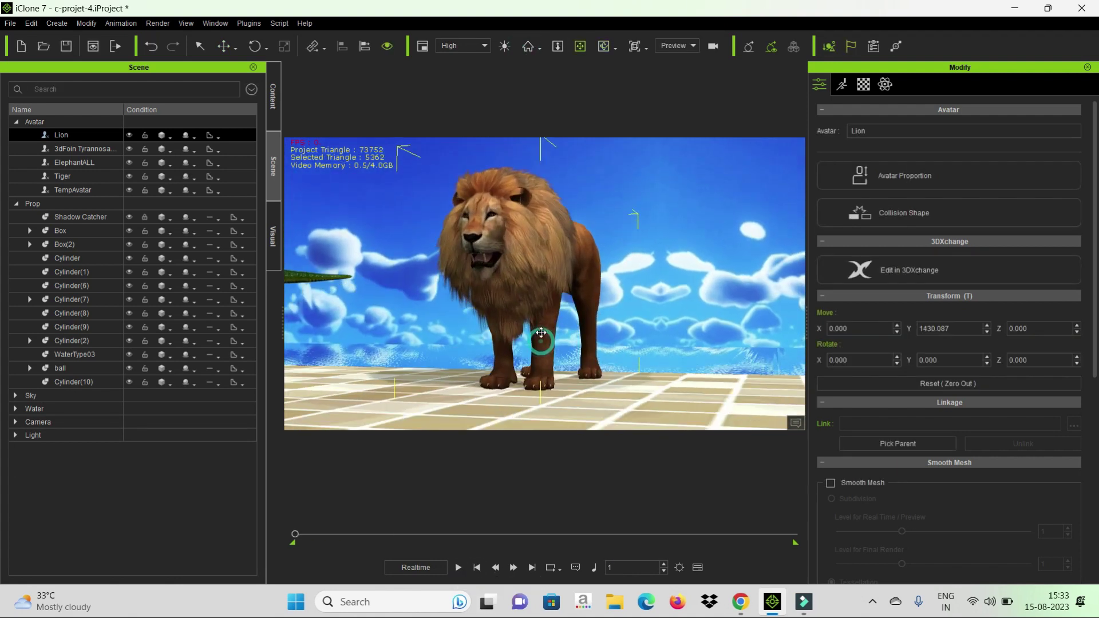
{"action": "key", "text": "space"}
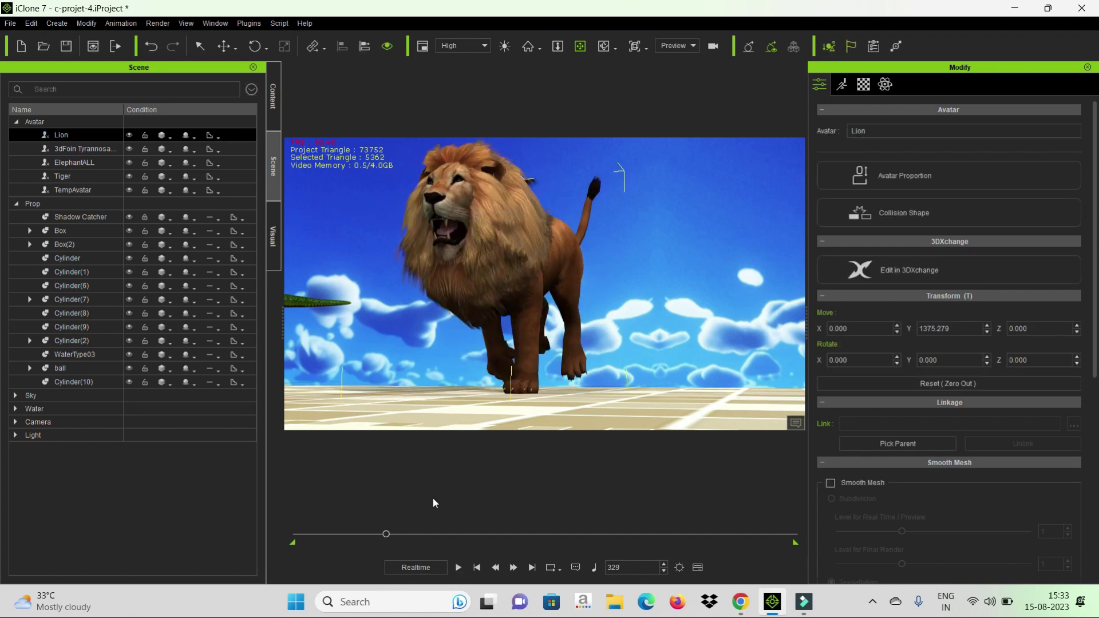
{"action": "key", "text": "space"}
Create a new camera at frame 1 and frame the lion from its side with the other animals behind it.
{"action": "left_click", "coordinate": [57, 23]}
{"action": "left_click", "coordinate": [69, 170]}
{"action": "left_click", "coordinate": [522, 323]}
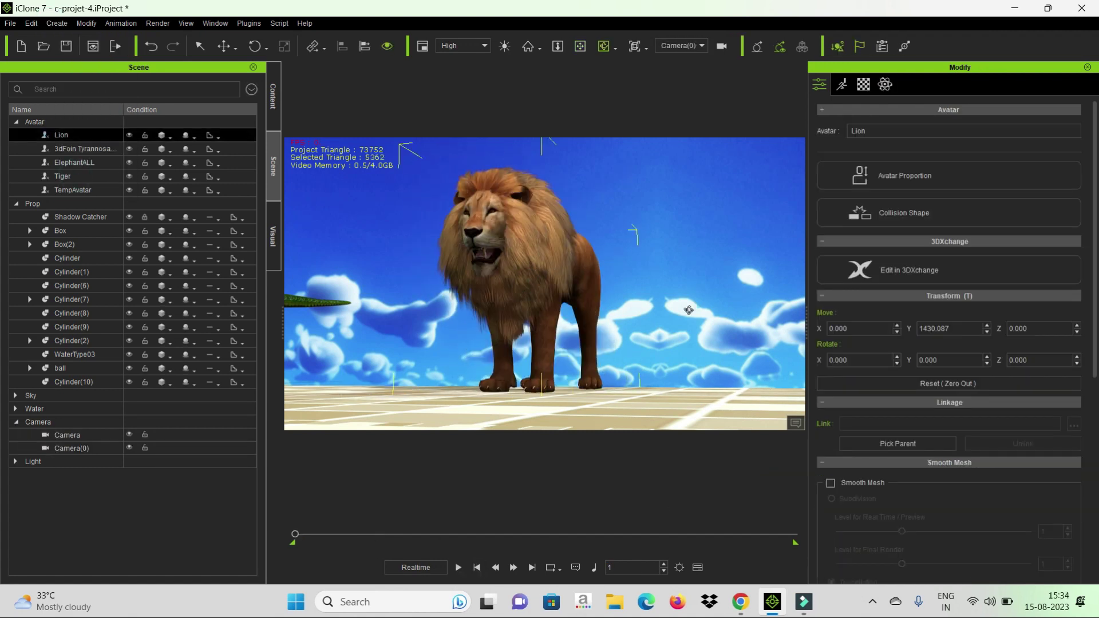
{"action": "right_click_drag", "start_coordinate": [522, 323], "coordinate": [447, 326]}
Play the shot through Camera(0) to frame 150 and check the lion's motion clips on the timeline.
{"action": "key", "text": "space"}
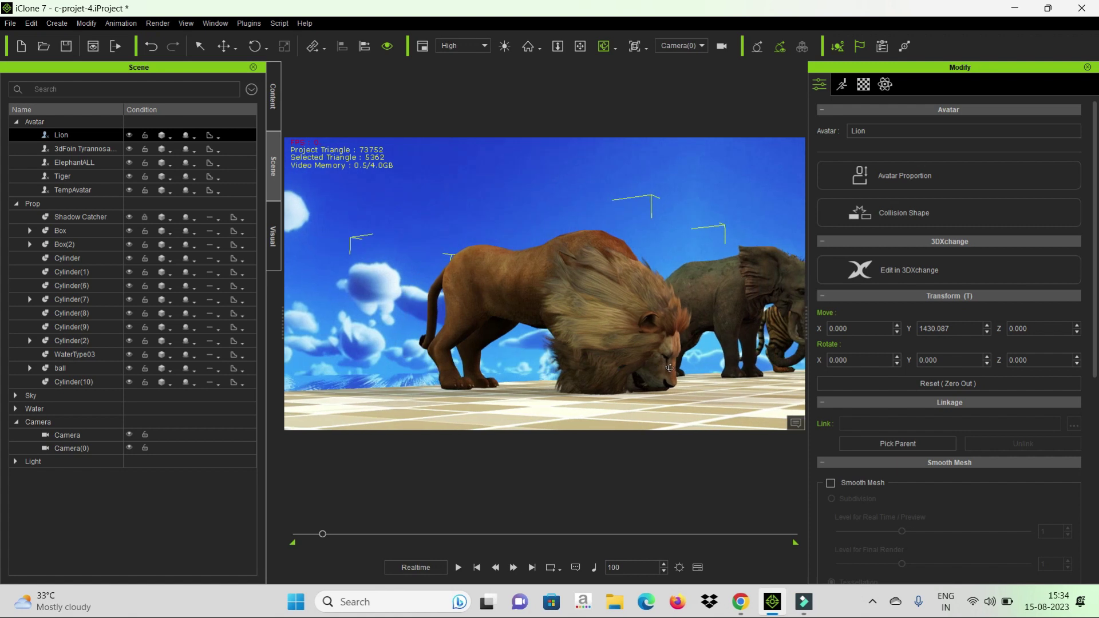
{"action": "key", "text": "space"}
{"action": "key", "text": "F3"}
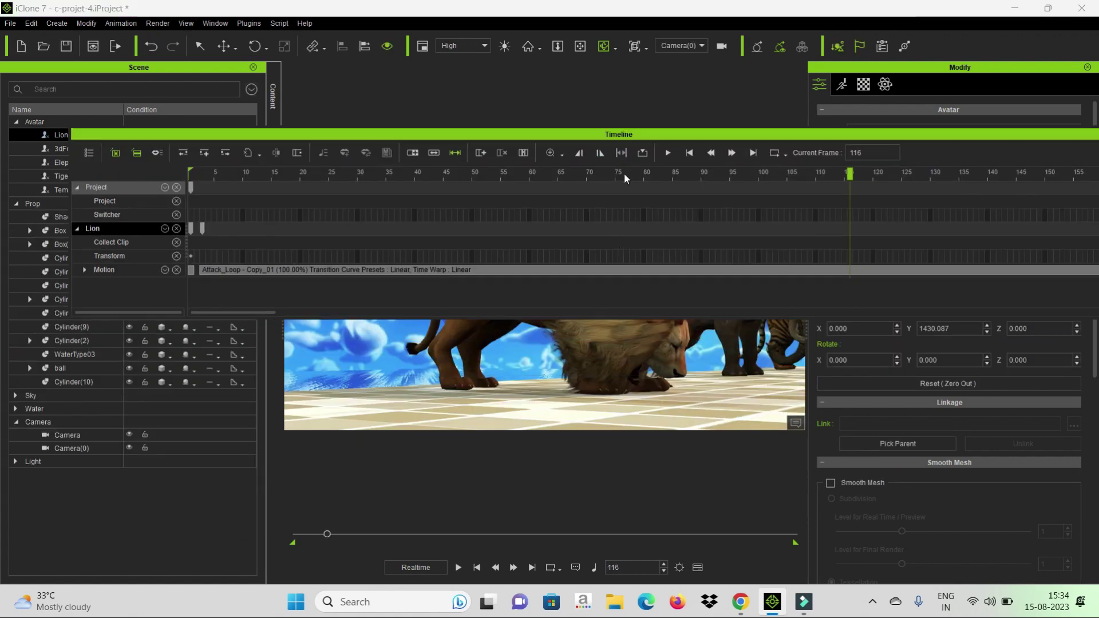
{"action": "key", "text": "F3"}
{"action": "key", "text": "space"}
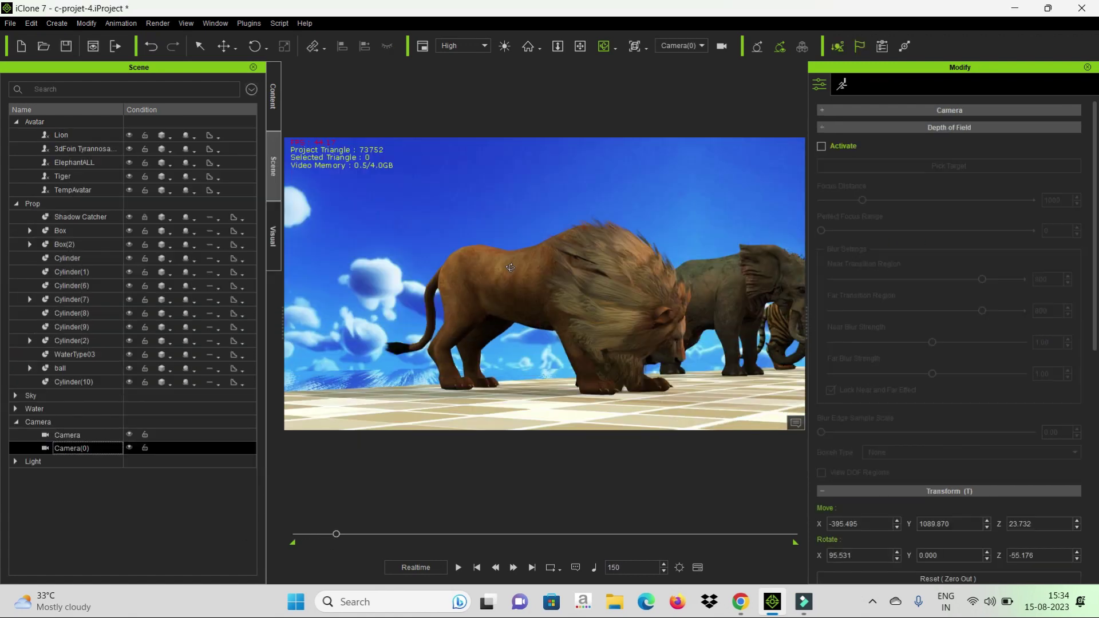
Play on past frame 300, return to frame 300 and check the timeline tracks of Camera(0) and the lion.
{"action": "key", "text": "space"}
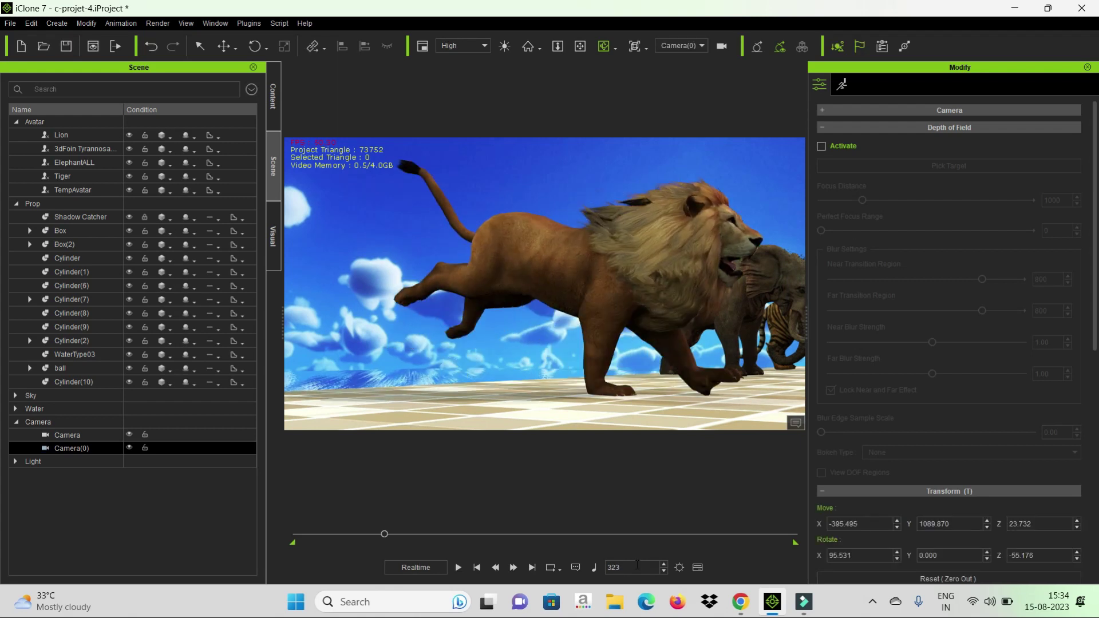
{"action": "type", "text": "300"}
{"action": "key", "text": "Return"}
{"action": "key", "text": "F3"}
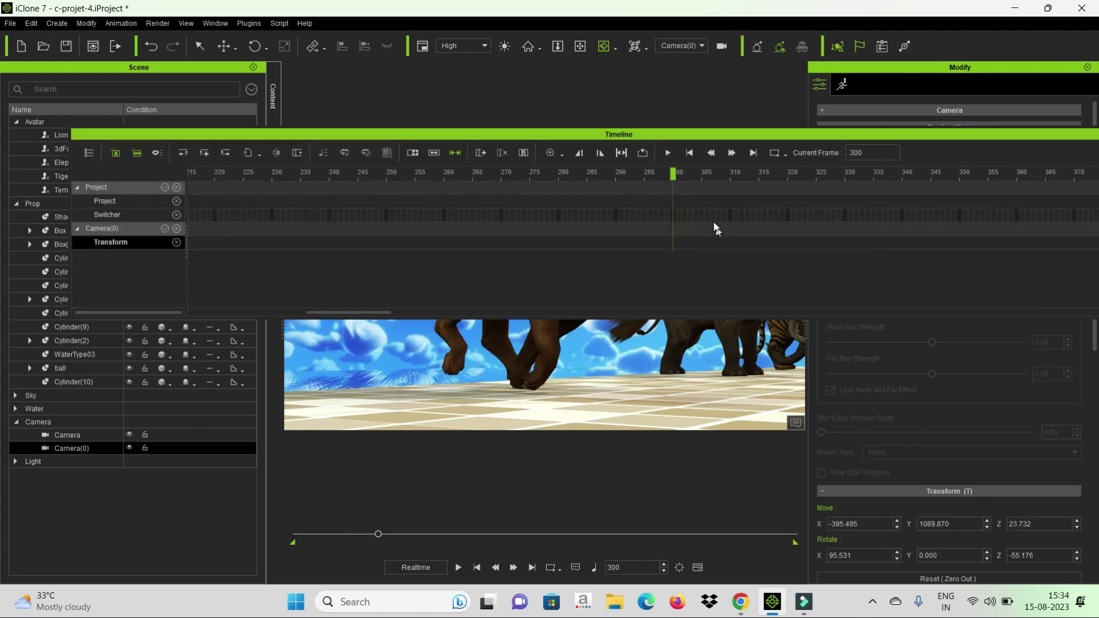
{"action": "key", "text": "F3"}
{"action": "left_click", "coordinate": [671, 241]}
{"action": "key", "text": "F3"}
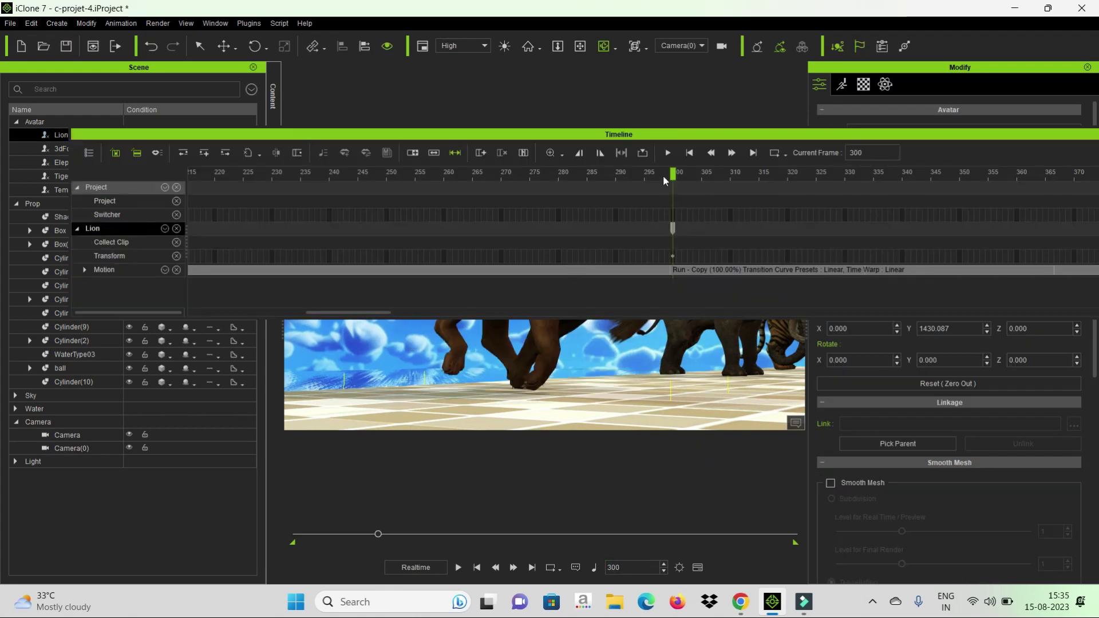
{"action": "key", "text": "F3"}
Reframe Camera(0) to follow the lion running away along the tiled path, scrubbing the frames up to 400.
{"action": "right_click_drag", "start_coordinate": [515, 257], "coordinate": [532, 319]}
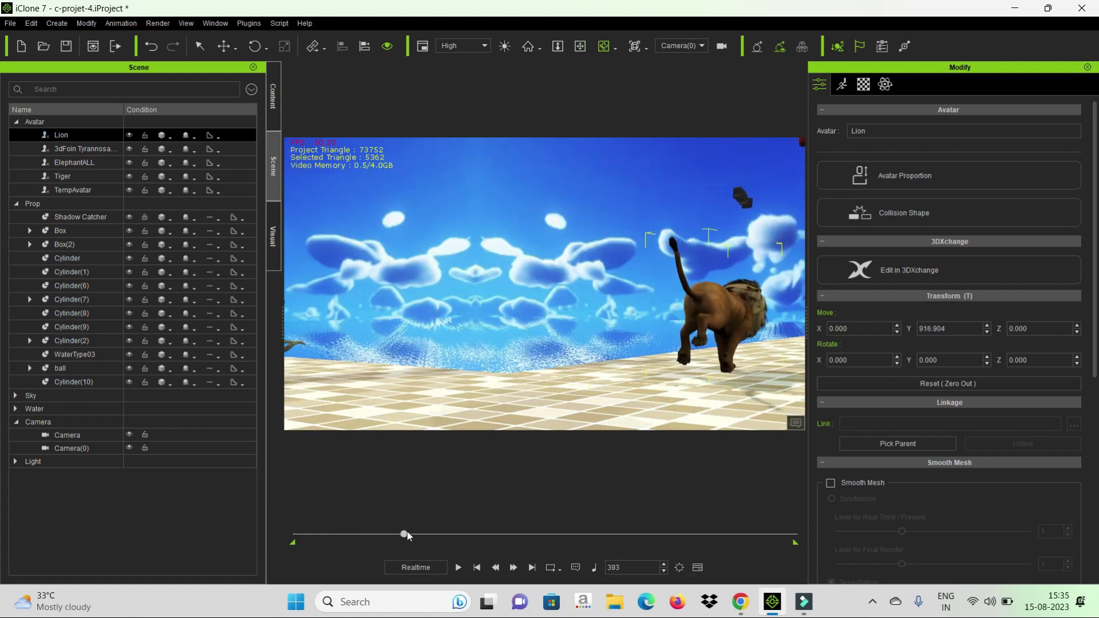
{"action": "left_click_drag", "start_coordinate": [424, 534], "coordinate": [419, 533]}
{"action": "right_click_drag", "start_coordinate": [544, 344], "coordinate": [571, 284]}
{"action": "left_click_drag", "start_coordinate": [417, 534], "coordinate": [410, 534]}
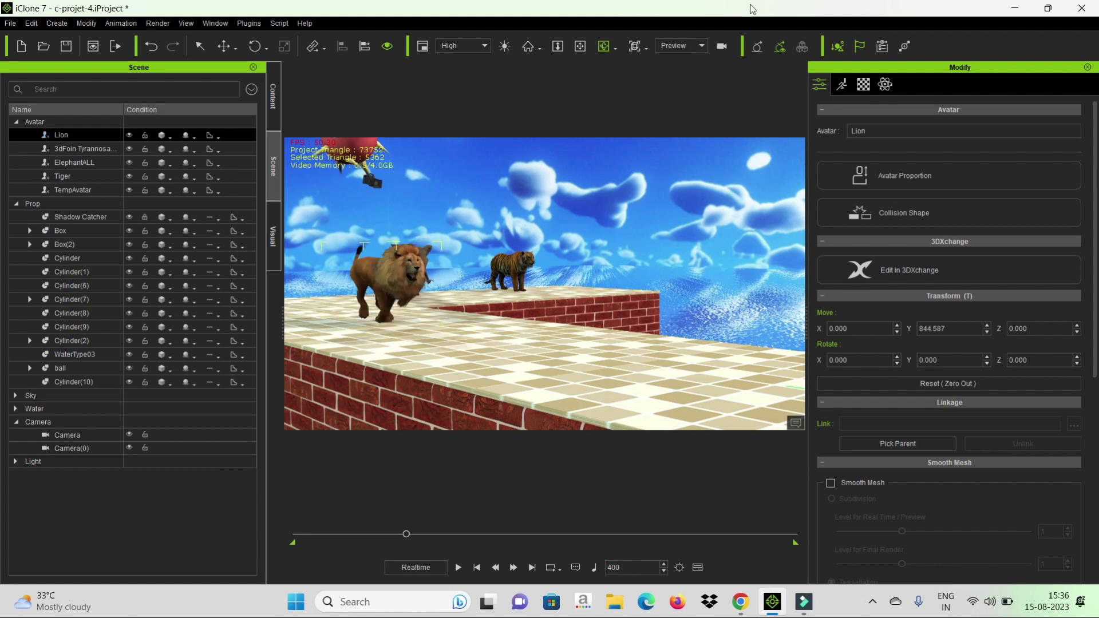
At frame 400, frame the lion from its side in Camera(0) with the spiked ball ahead, and scrub through the run.
{"action": "right_click_drag", "start_coordinate": [714, 344], "coordinate": [484, 346]}
{"action": "mouse_move", "coordinate": [562, 339]}
{"action": "right_mouse_down"}
{"action": "mouse_move", "coordinate": [645, 273]}
{"action": "mouse_move", "coordinate": [554, 324]}
{"action": "right_mouse_up"}
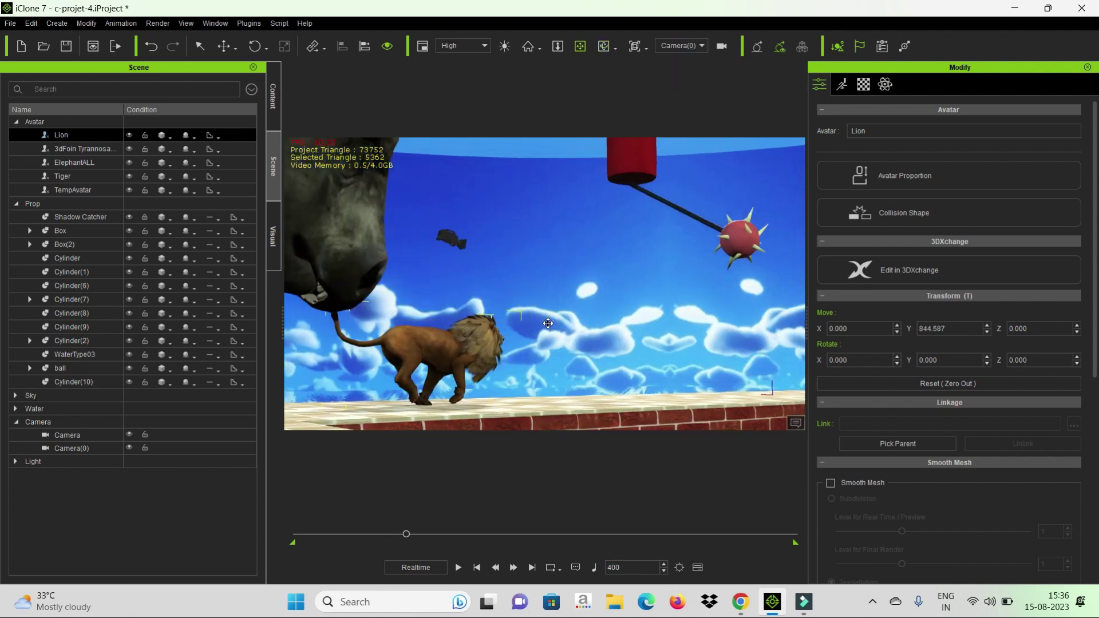
{"action": "left_click_drag", "start_coordinate": [405, 534], "coordinate": [441, 504]}
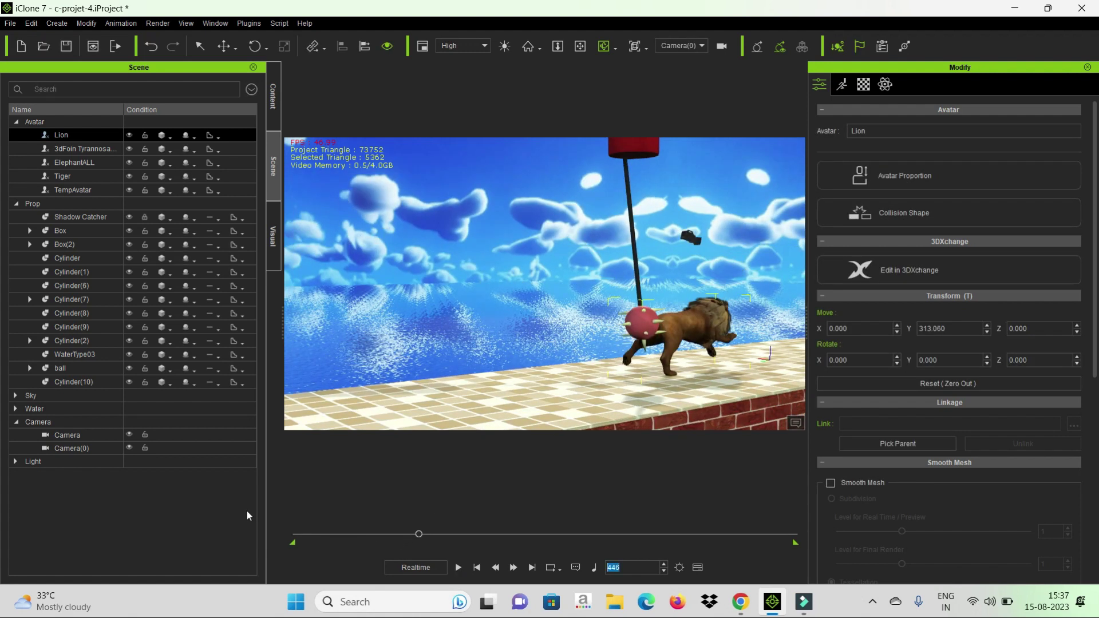
At frame 446, select the spiked ball, orbit Camera(0) around it and replay the lion running past the ball.
{"action": "left_click", "coordinate": [628, 323]}
{"action": "right_click_drag", "start_coordinate": [628, 323], "coordinate": [476, 354]}
{"action": "mouse_move", "coordinate": [420, 534]}
{"action": "left_mouse_down"}
{"action": "mouse_move", "coordinate": [385, 545]}
{"action": "mouse_move", "coordinate": [407, 522]}
{"action": "left_mouse_up"}
{"action": "key", "text": "space"}
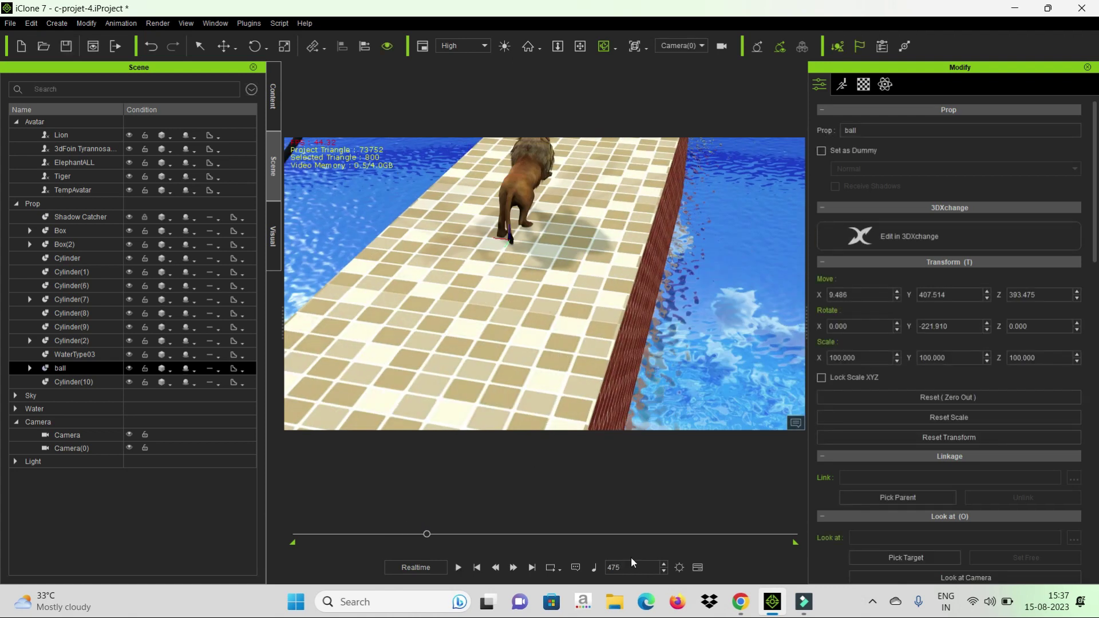
At frame 600, focus Camera(0) on the lion at the end of the path and play the shot from the start.
{"action": "left_click", "coordinate": [524, 188]}
{"action": "key", "text": "F3"}
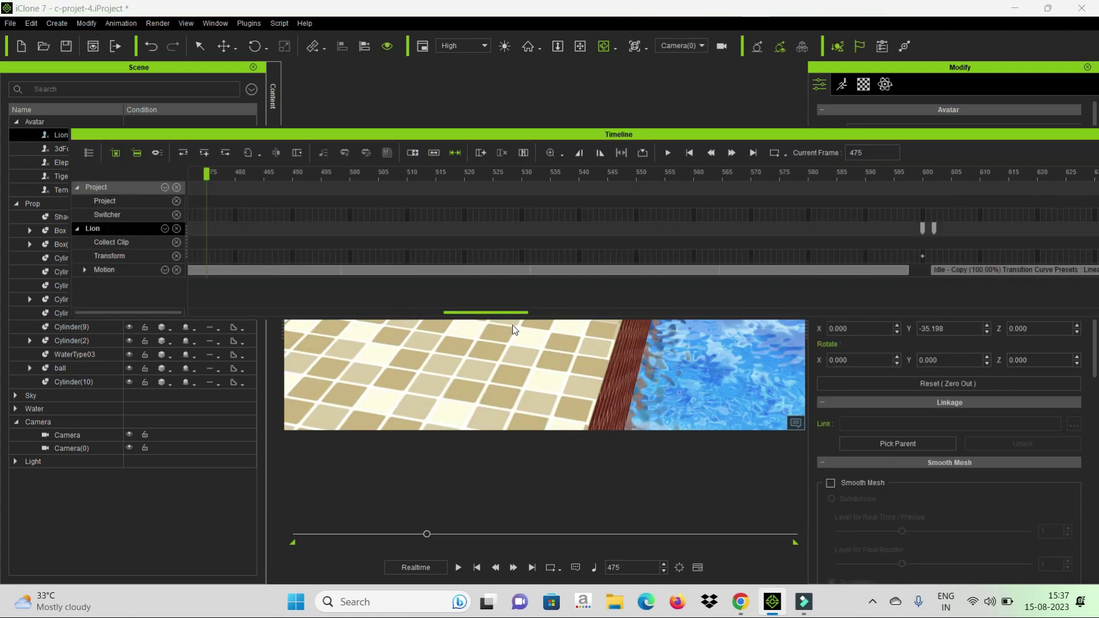
{"action": "key", "text": "F3"}
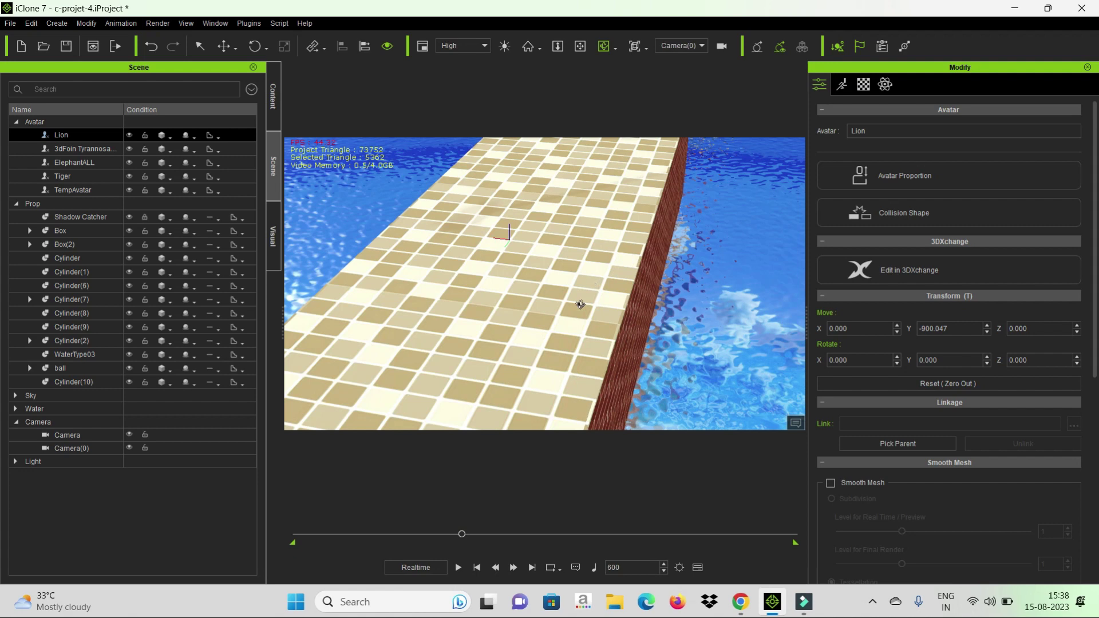
{"action": "key", "text": "z"}
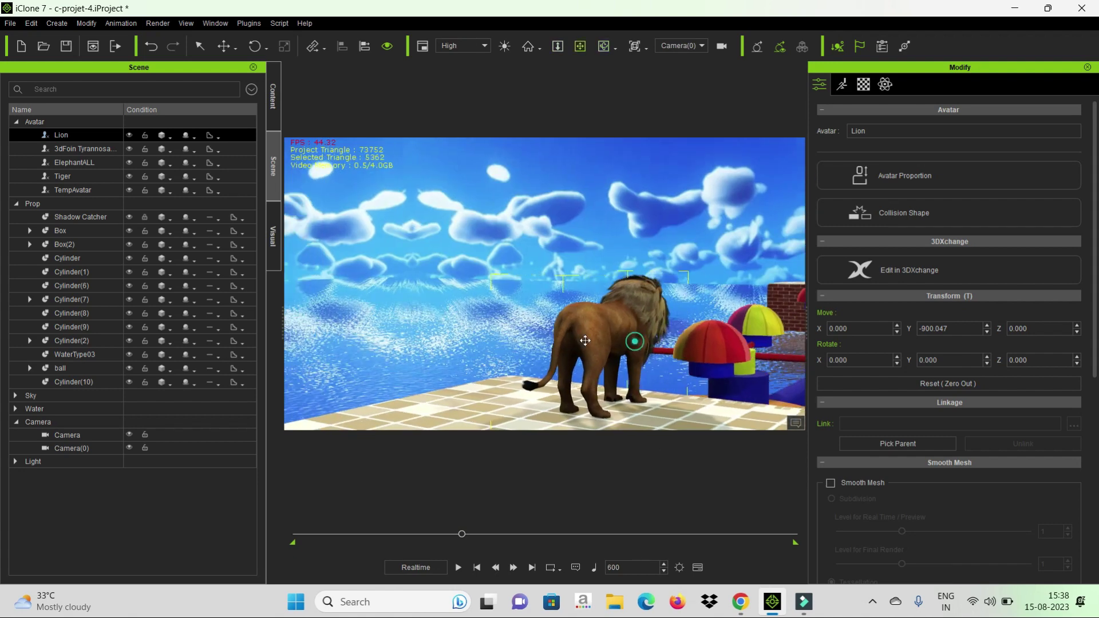
{"action": "left_click", "coordinate": [458, 568]}
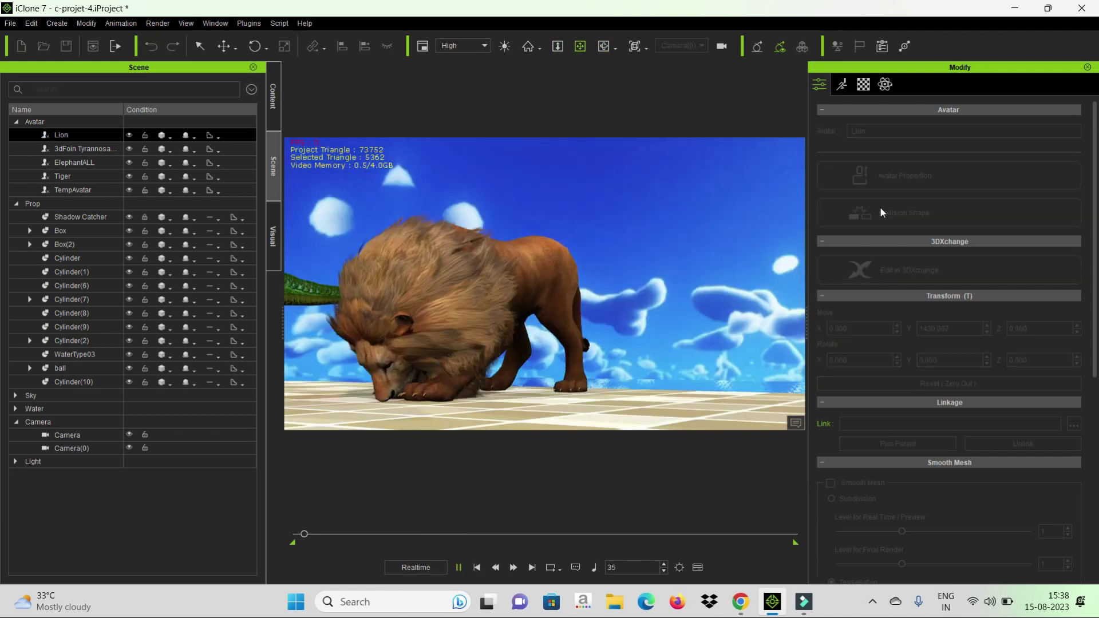
{"action": "key", "text": "space"}
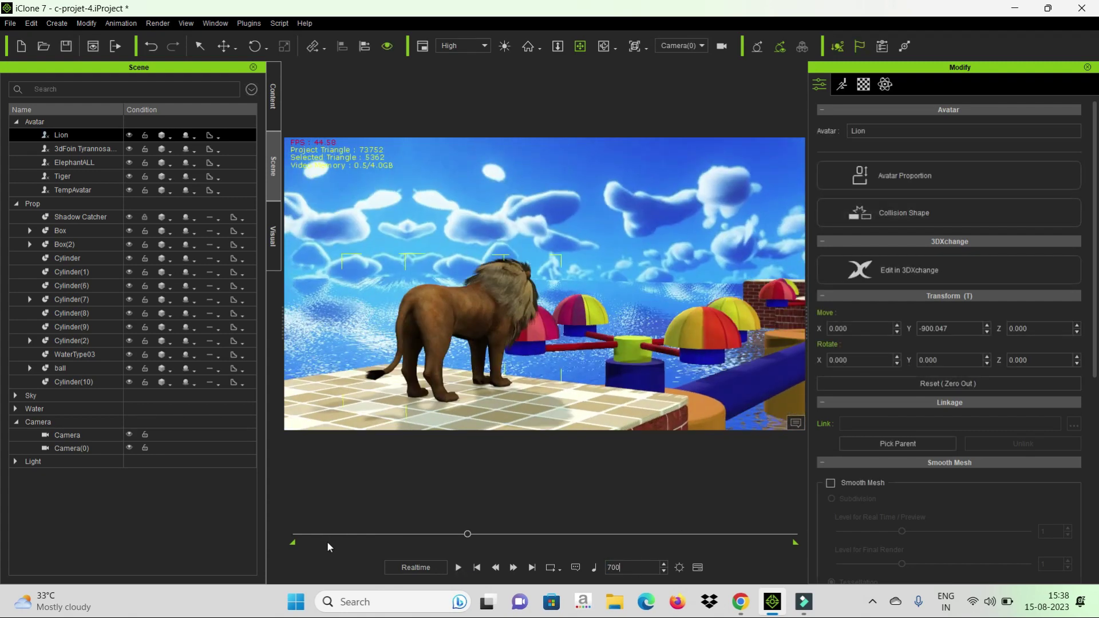
At frame 700, orbit Camera(0) to view the lion and umbrella spinner from above, and play the jump to frame 1084.
{"action": "type", "text": "00"}
{"action": "key", "text": "Return"}
{"action": "right_click_drag", "start_coordinate": [713, 357], "coordinate": [500, 317]}
{"action": "left_click_drag", "start_coordinate": [489, 533], "coordinate": [451, 534]}
{"action": "key", "text": "space"}
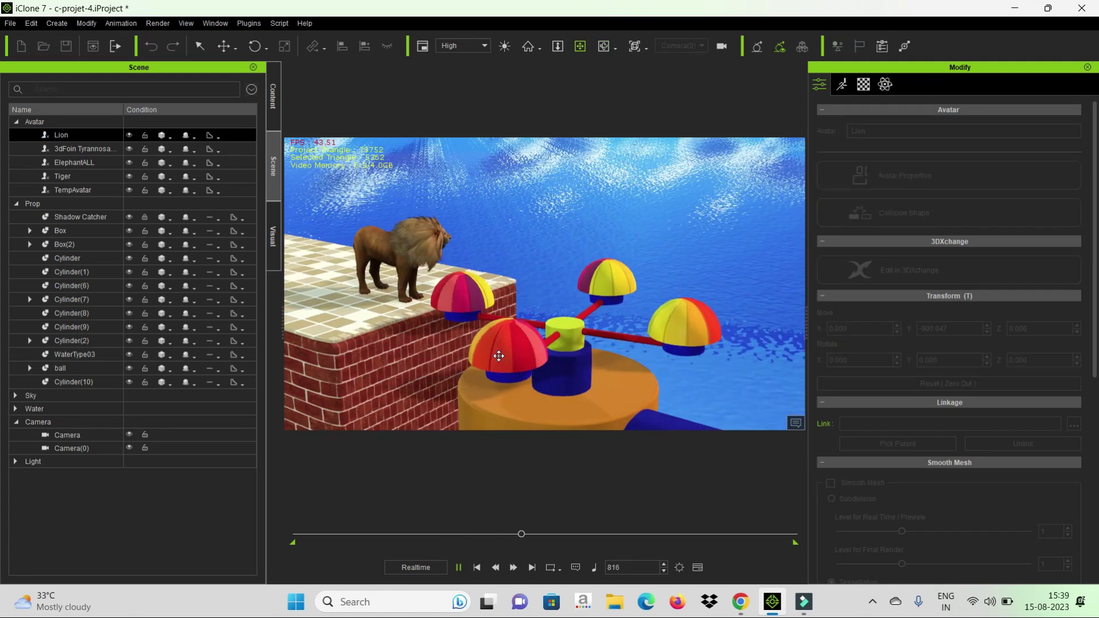
{"action": "key", "text": "space"}
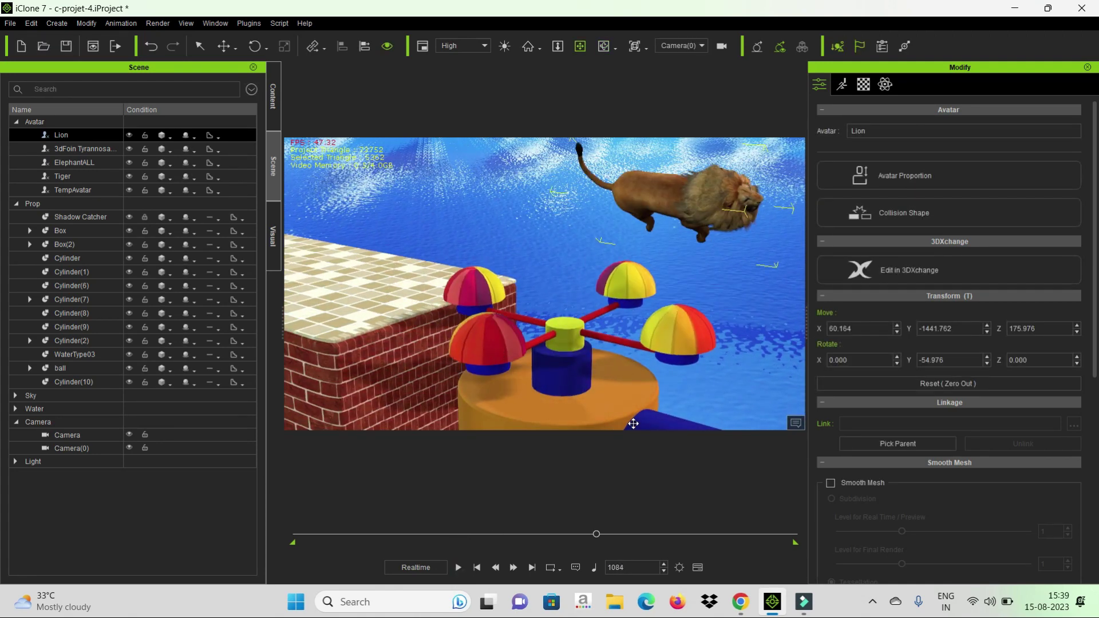
Check the lion's jump keys on the timeline and key the Camera(0) transform at frame 901.
{"action": "key", "text": "F3"}
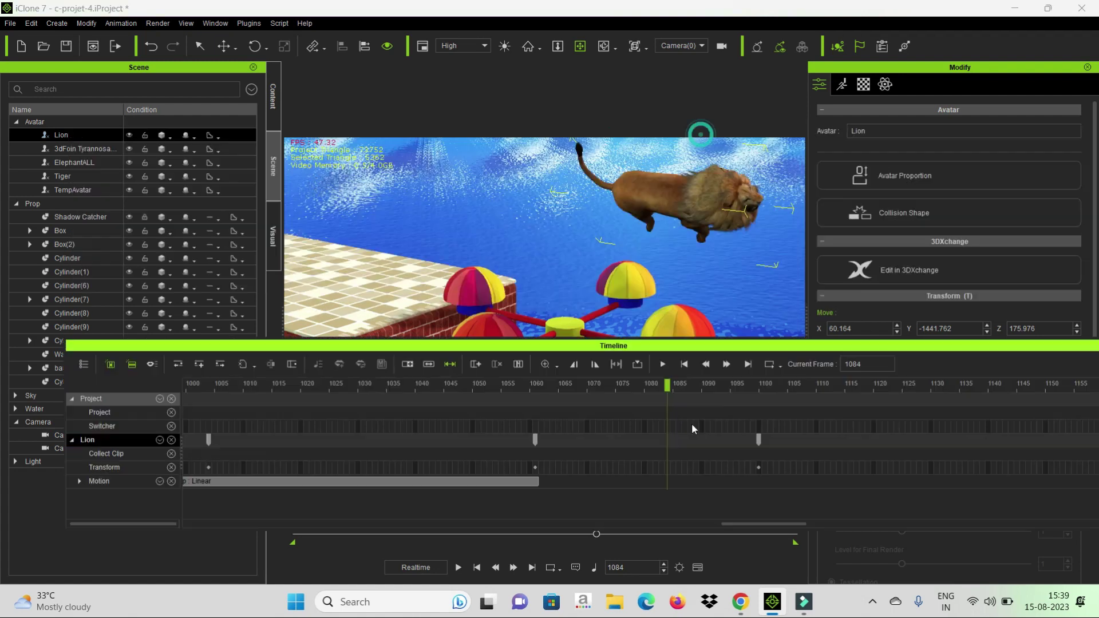
{"action": "left_click", "coordinate": [205, 541]}
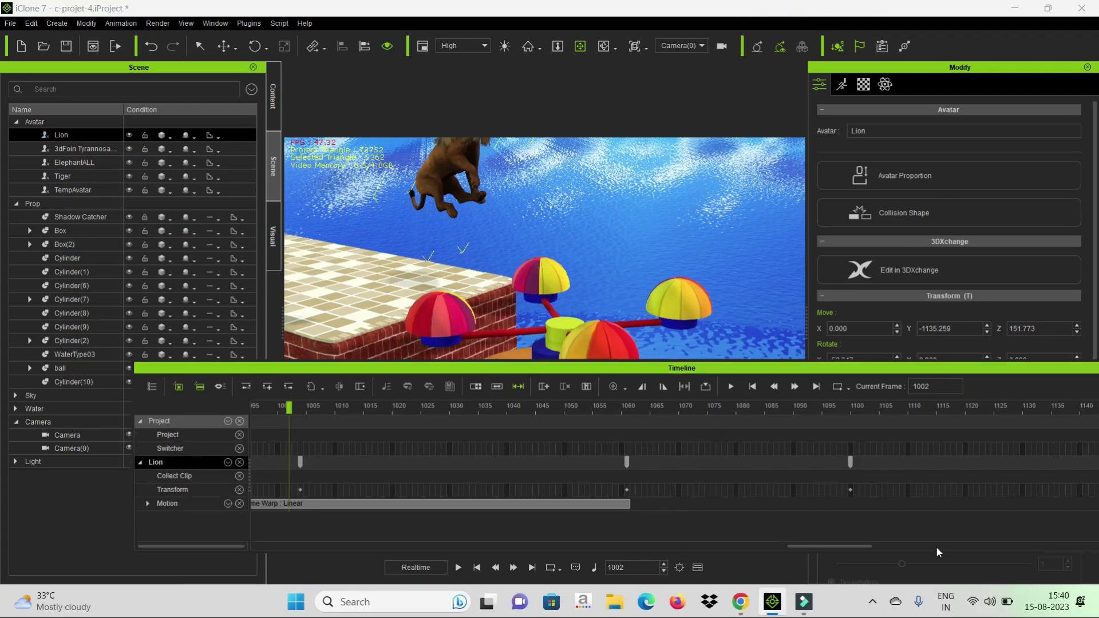
{"action": "left_click_drag", "start_coordinate": [372, 415], "coordinate": [296, 434]}
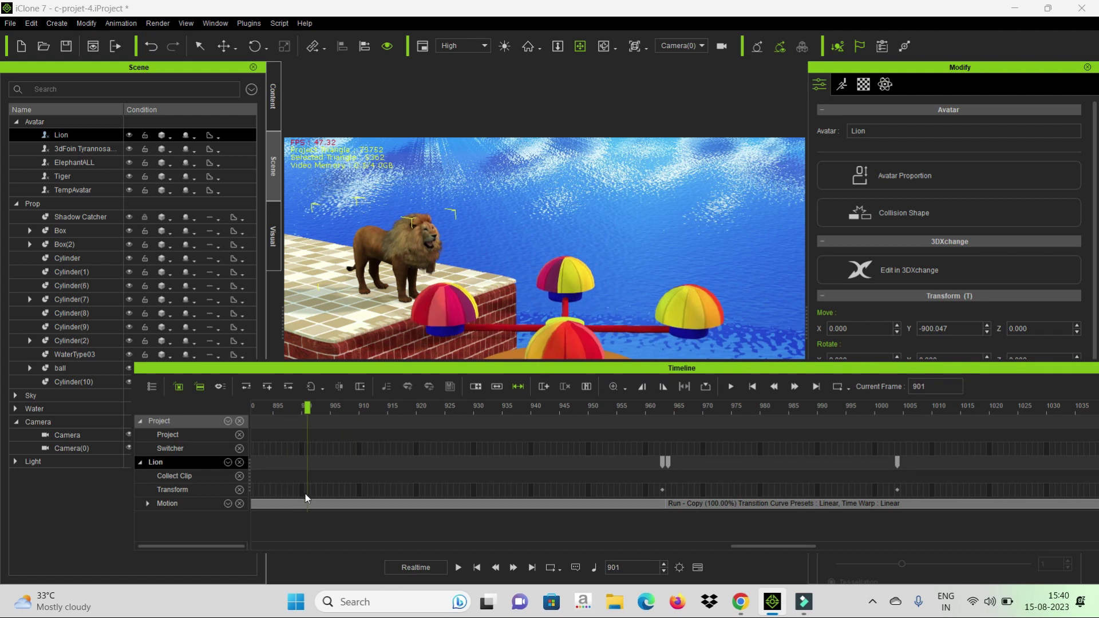
{"action": "key", "text": "Escape"}
At frame 1000, pull Camera(0) back to fit the lion's whole jump, and scrub to frame 1061.
{"action": "left_click_drag", "start_coordinate": [590, 453], "coordinate": [810, 468]}
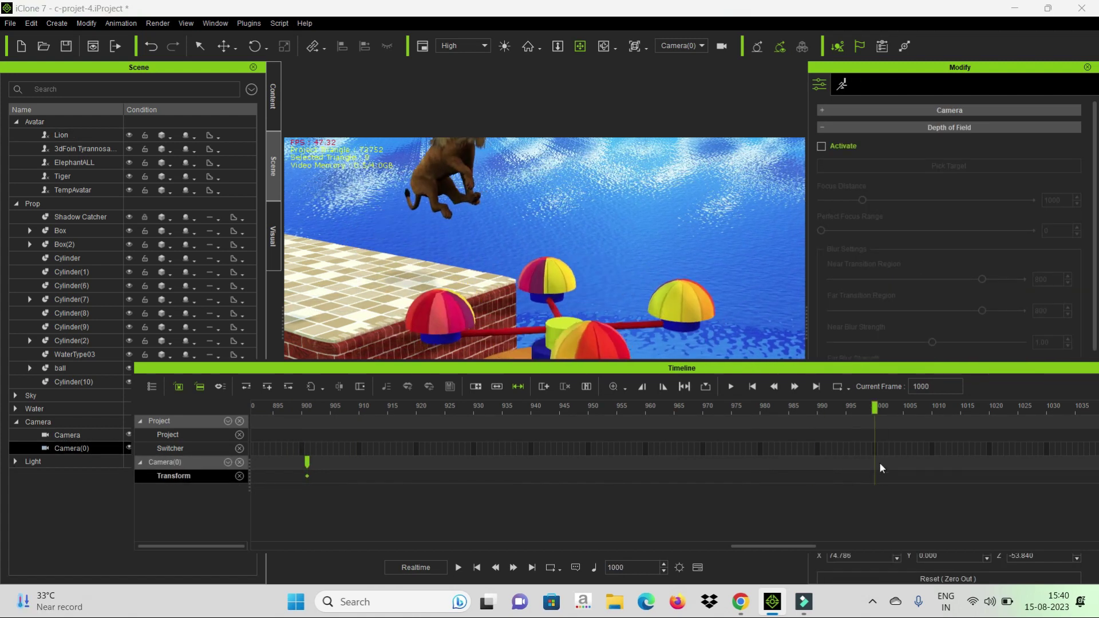
{"action": "left_click", "coordinate": [481, 181]}
{"action": "key", "text": "F3"}
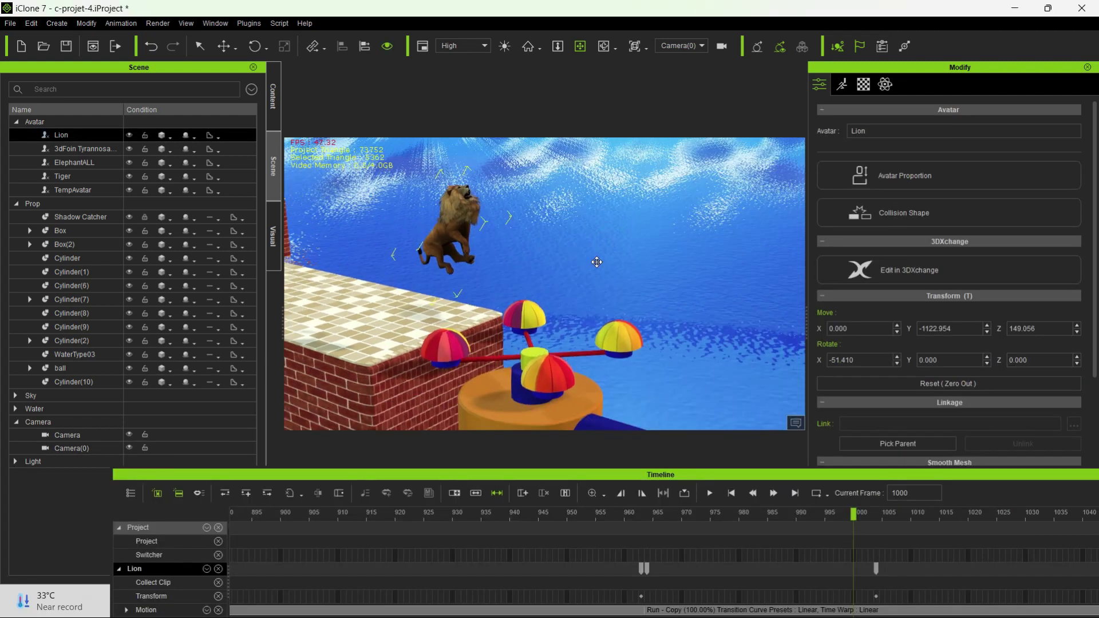
{"action": "left_click_drag", "start_coordinate": [857, 514], "coordinate": [974, 516]}
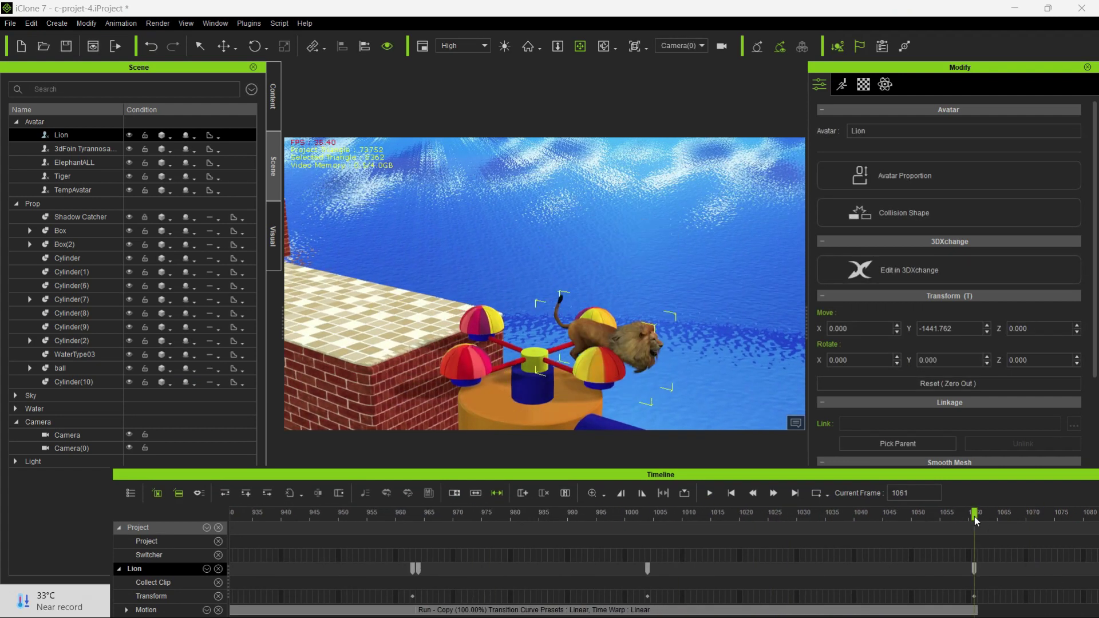
Key Camera(0) at frames 1061 and 1150 to show the lion falling beside the brick path, and review the fall.
{"action": "left_click", "coordinate": [955, 534]}
{"action": "left_click_drag", "start_coordinate": [548, 464], "coordinate": [1058, 524]}
{"action": "left_click", "coordinate": [707, 284]}
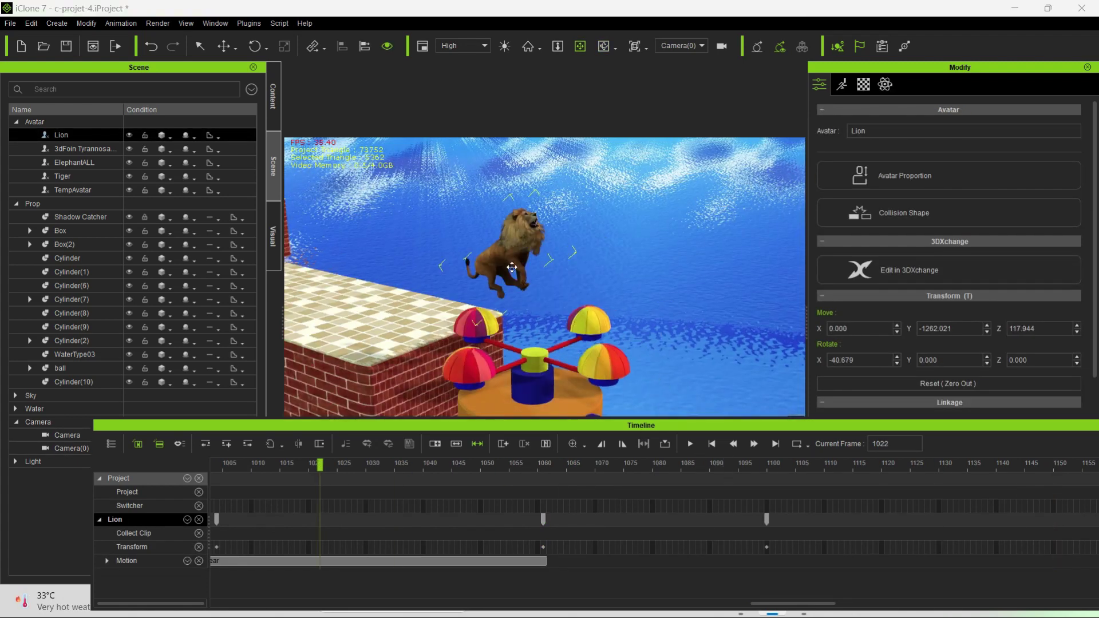
{"action": "left_click", "coordinate": [69, 448]}
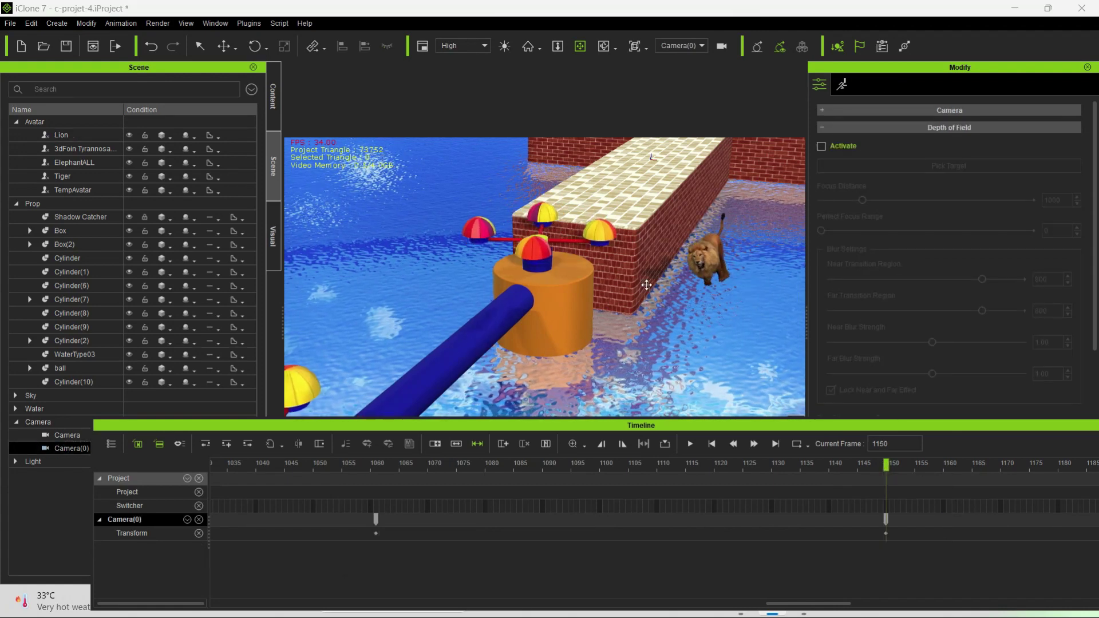
{"action": "key", "text": "ctrl+z"}
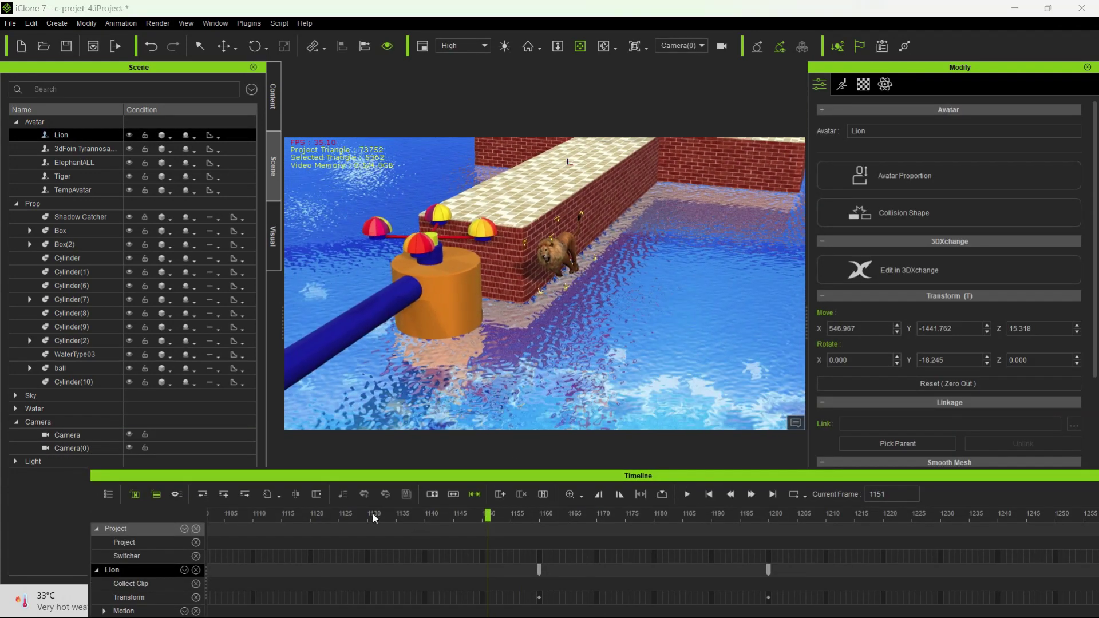
{"action": "key", "text": "space"}
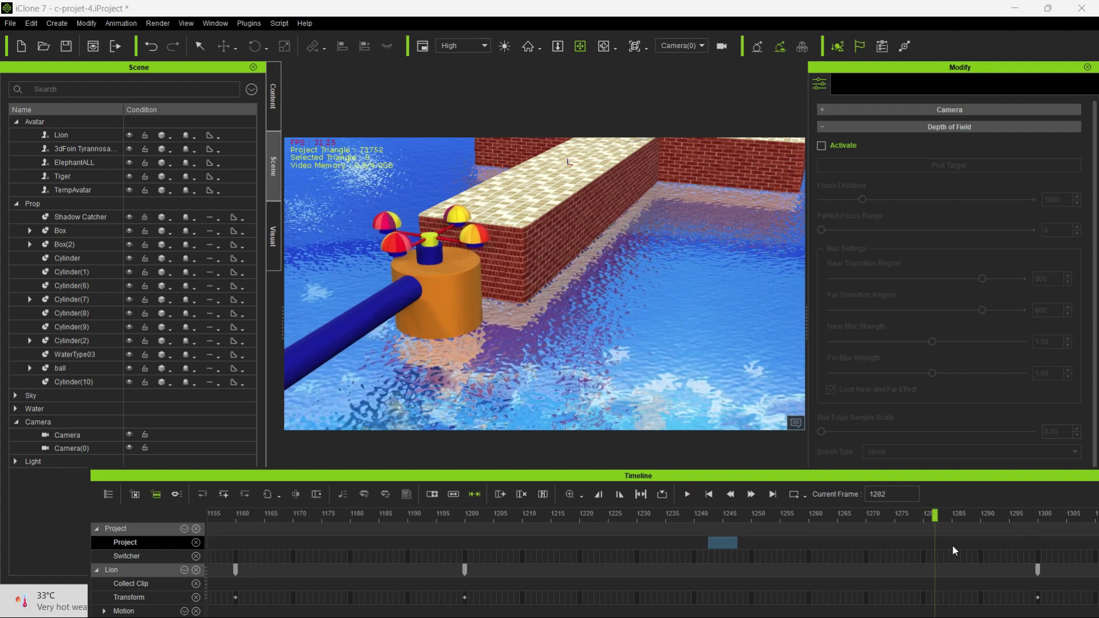
Save the project and start exporting the final video render of frames 1 to 1300.
{"action": "key", "text": "ctrl+s"}
{"action": "left_click", "coordinate": [157, 23]}
{"action": "left_click", "coordinate": [187, 47]}
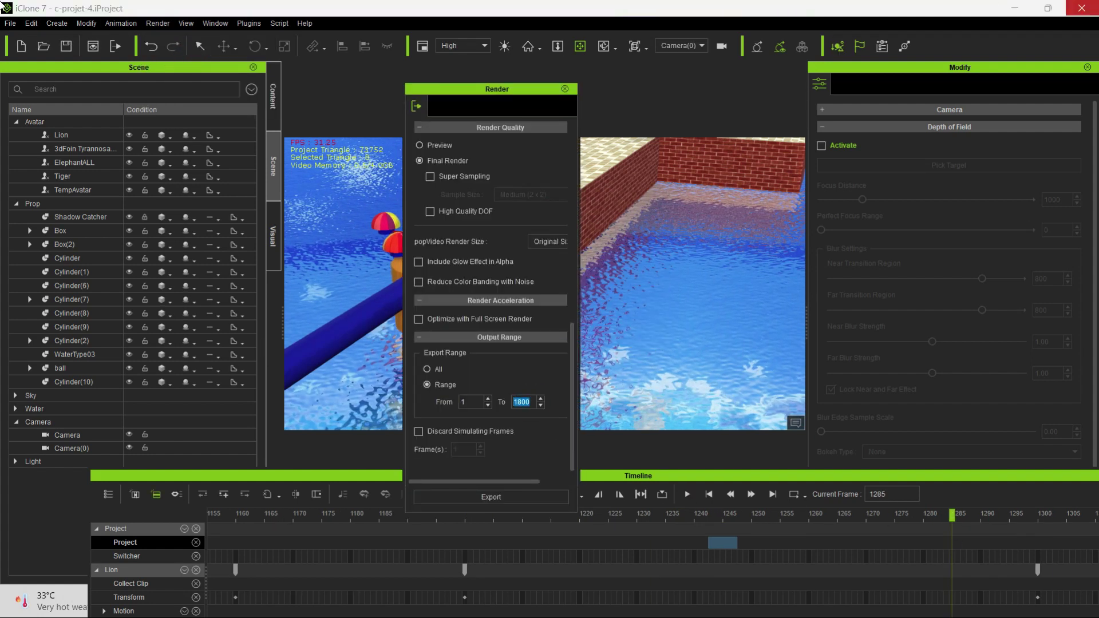
{"action": "left_click", "coordinate": [491, 496]}
Take the existing e-1 video in the render folder as the base name and edit its number for the MP4 file.
{"action": "scroll", "coordinate": [578, 272], "scroll_direction": "down", "scroll_amount": 5}
{"action": "left_click", "coordinate": [710, 315]}
{"action": "left_click", "coordinate": [385, 454]}
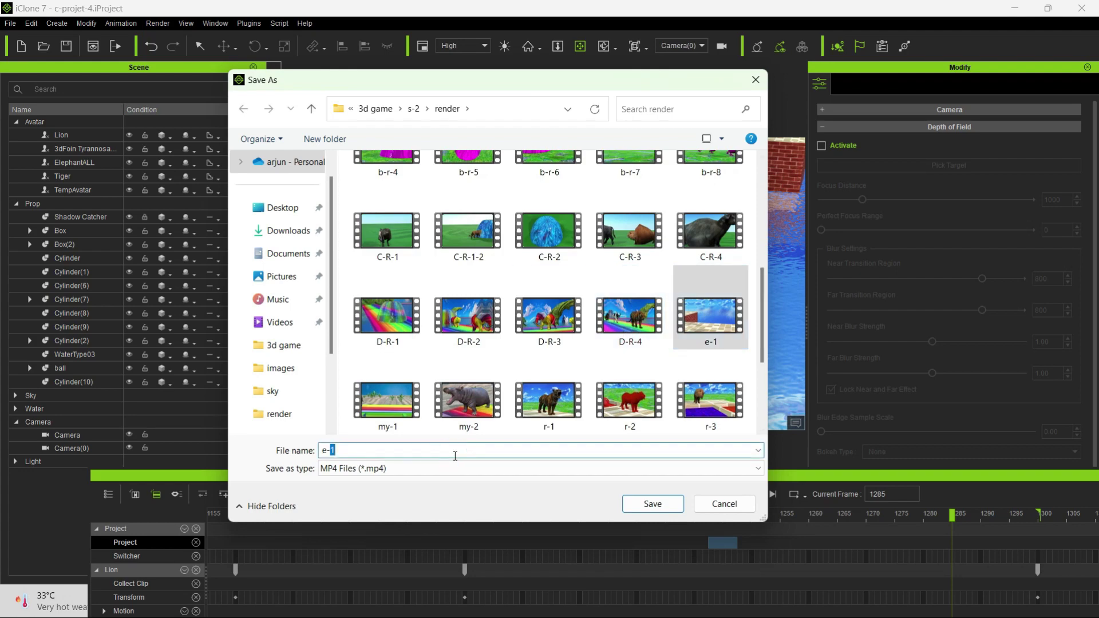